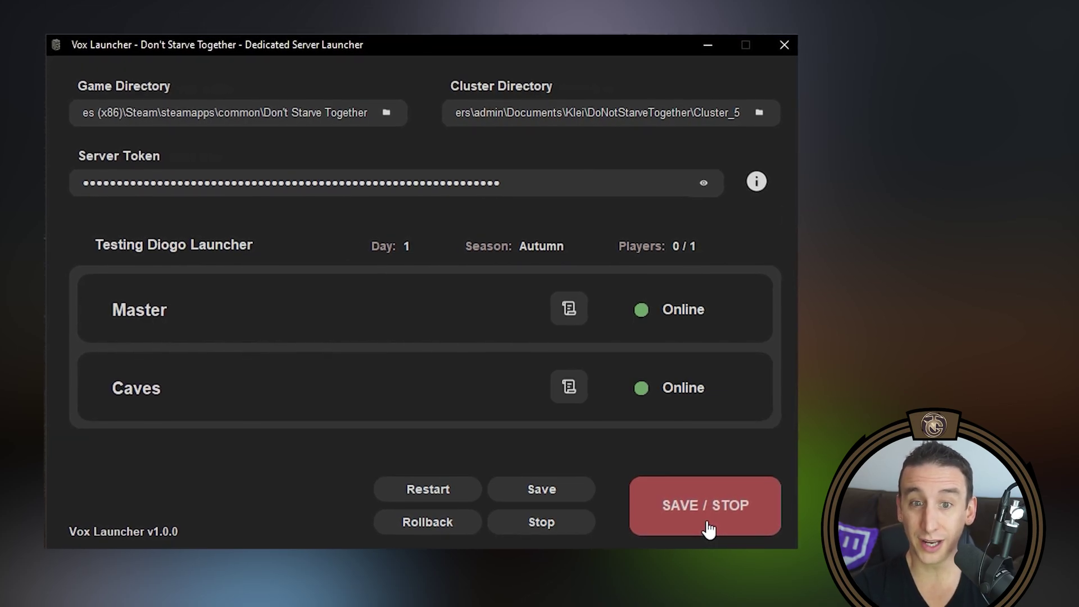
# Save and stop the running dedicated server, and disconnect from the game at the survivor selection
pyautogui.click(676, 532)
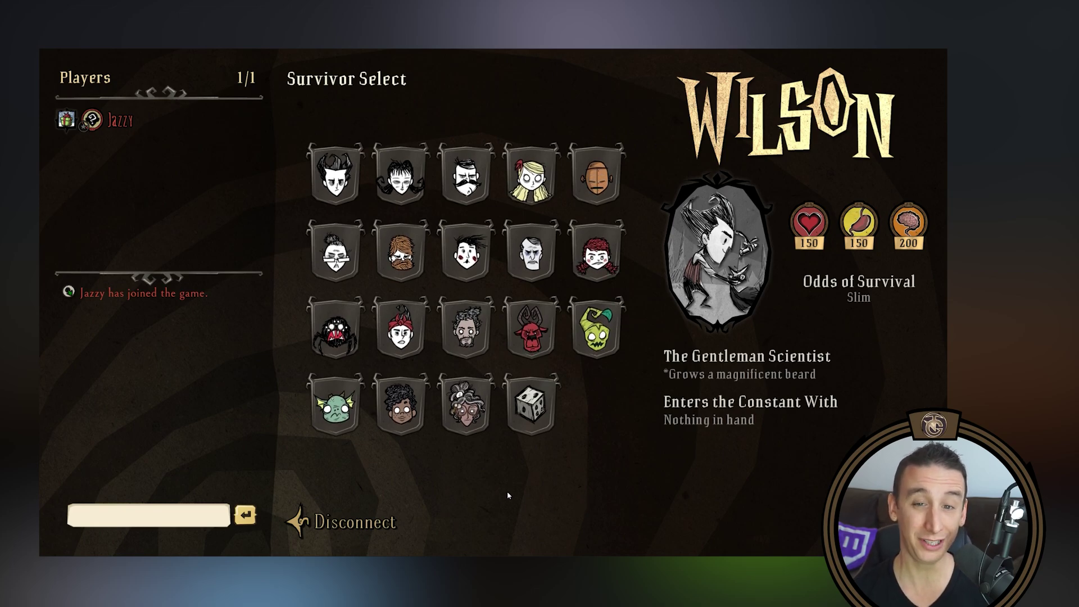
pyautogui.click(356, 515)
pyautogui.click(381, 346)
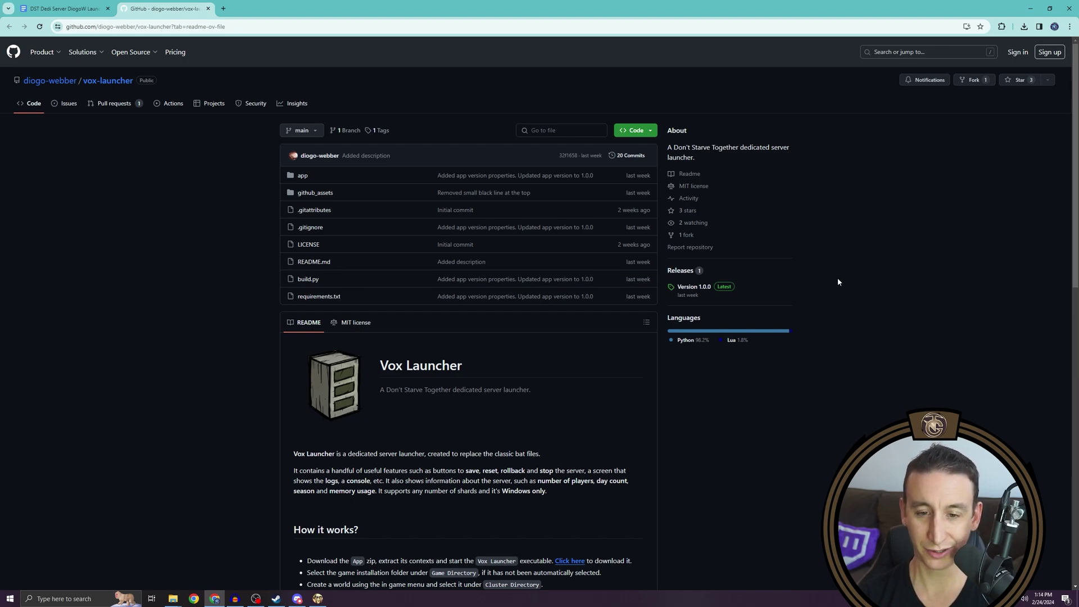
# Read the Vox Launcher description and the How it works instructions in the repository's README
pyautogui.scroll(-1, 835, 278)
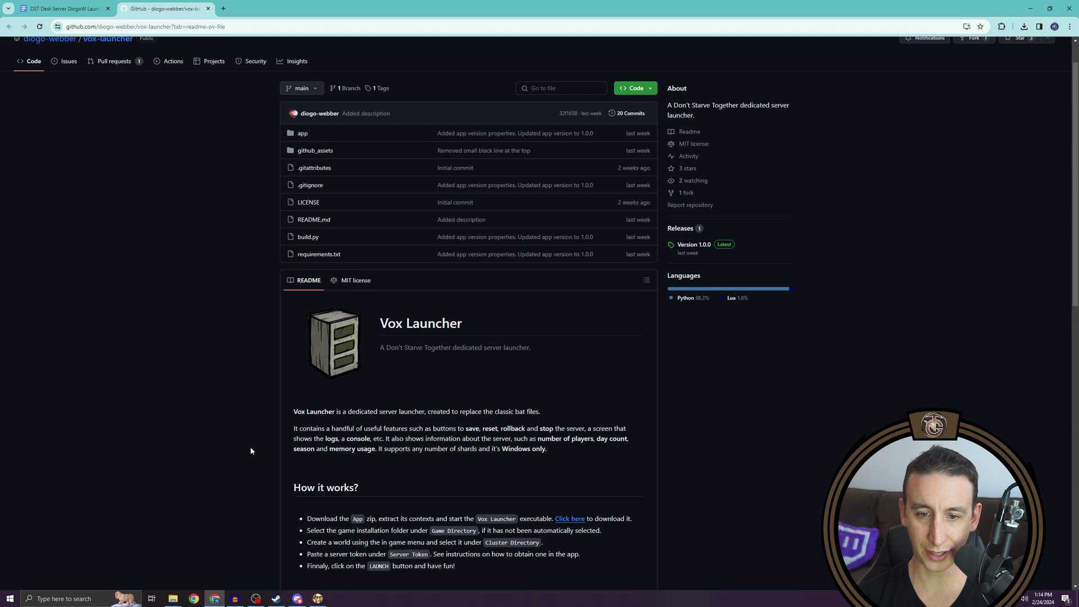
pyautogui.scroll(-2, 281, 442)
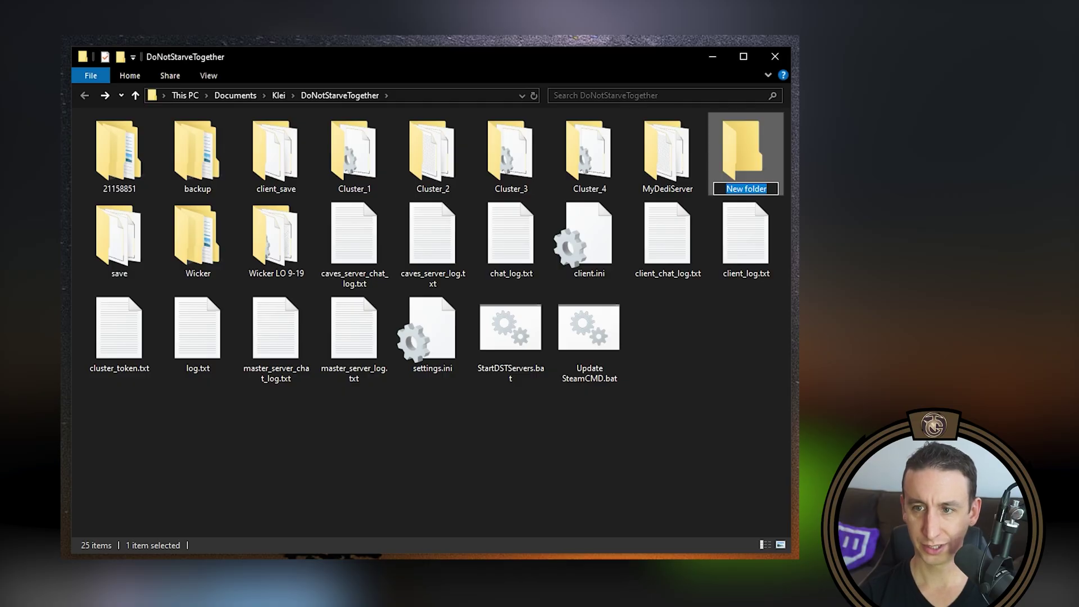
# Name the new folder in DoNotStarveTogether "Vox Launcher" and open it
pyautogui.write('Vo')
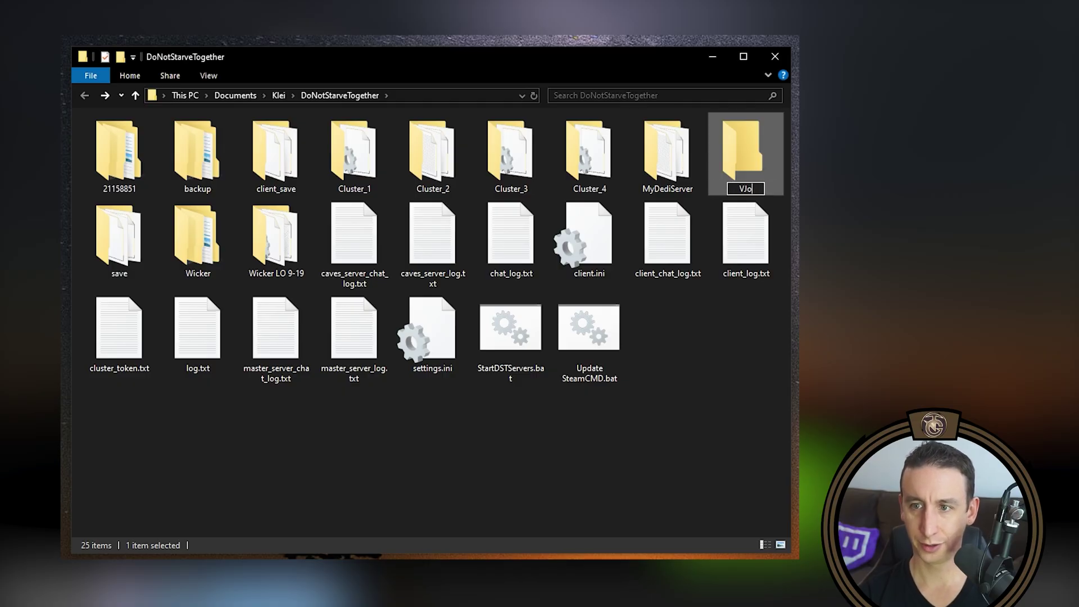
pyautogui.press('BackSpace')
pyautogui.write('x')
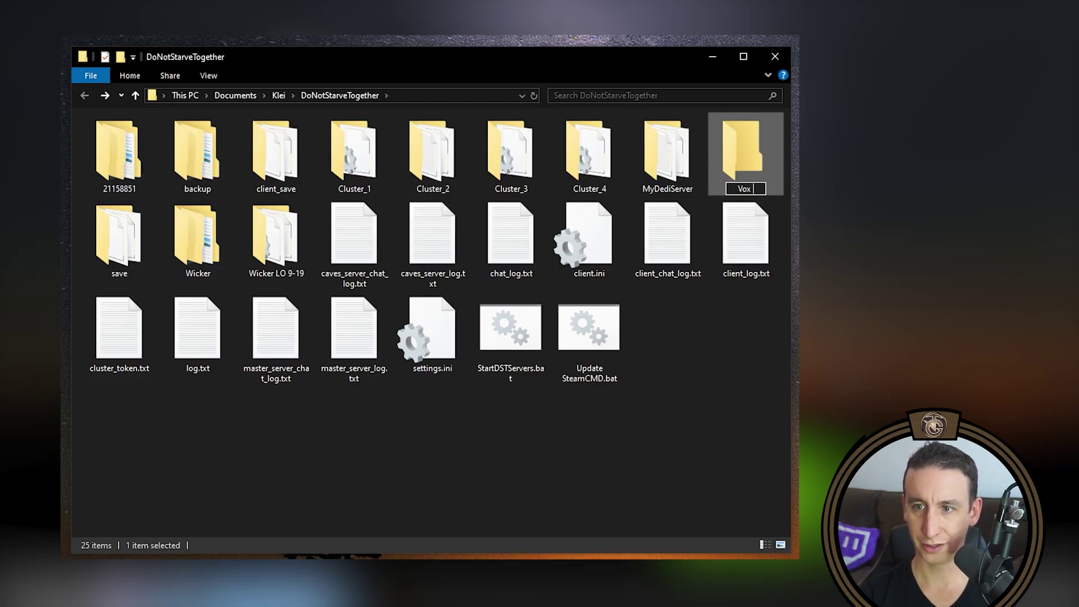
pyautogui.write(' Launcher')
pyautogui.press('Return')
pyautogui.press('Return')
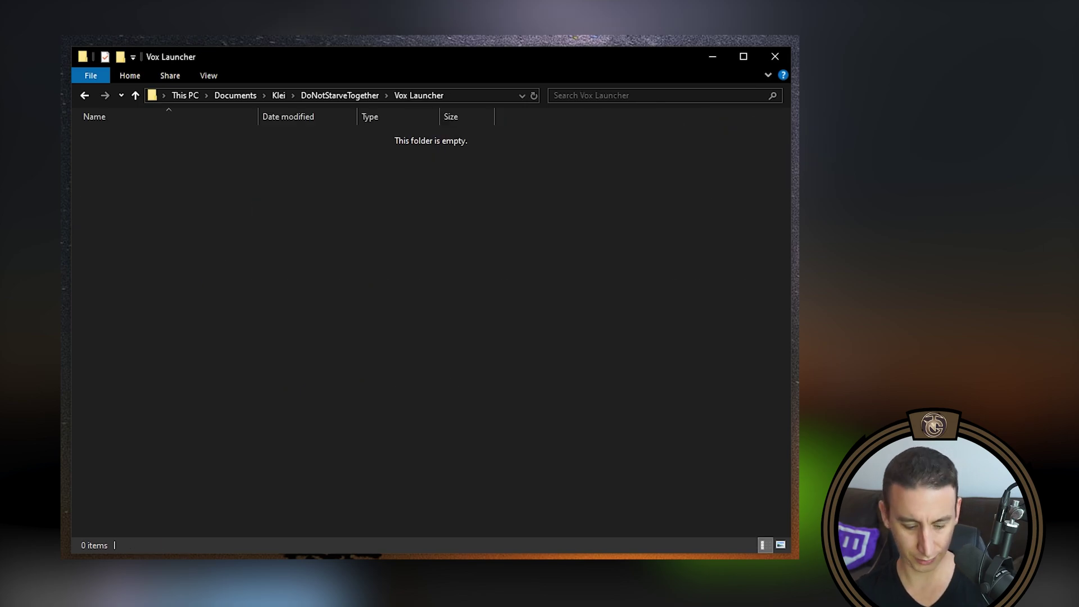
# Paste the copied launcher files into the Vox Launcher folder and create a shortcut to Vox Launcher.exe
pyautogui.hotkey('ctrl', 'v')
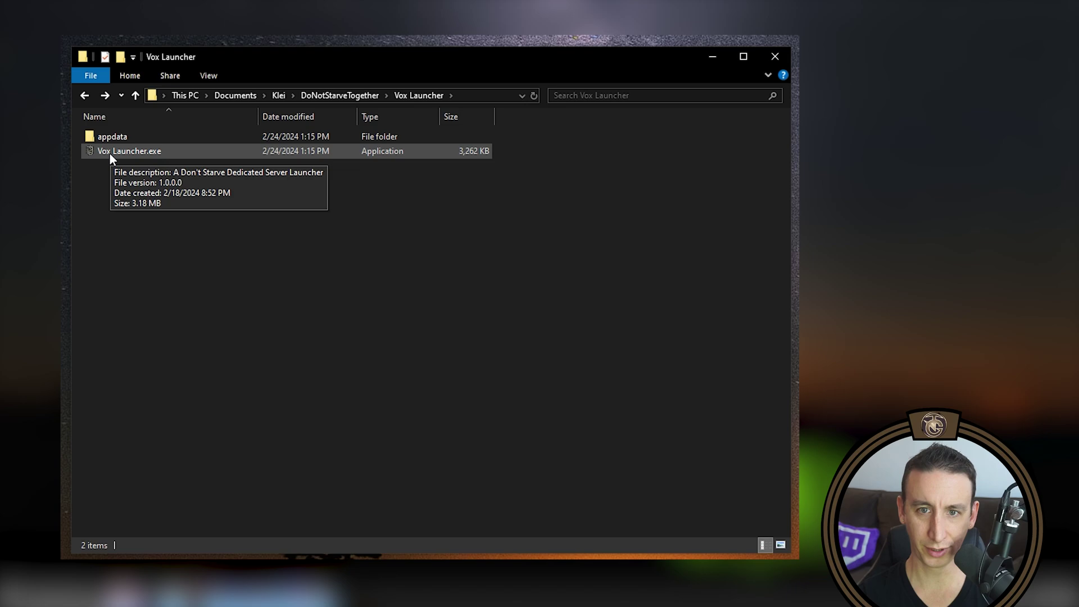
pyautogui.rightClick(109, 153)
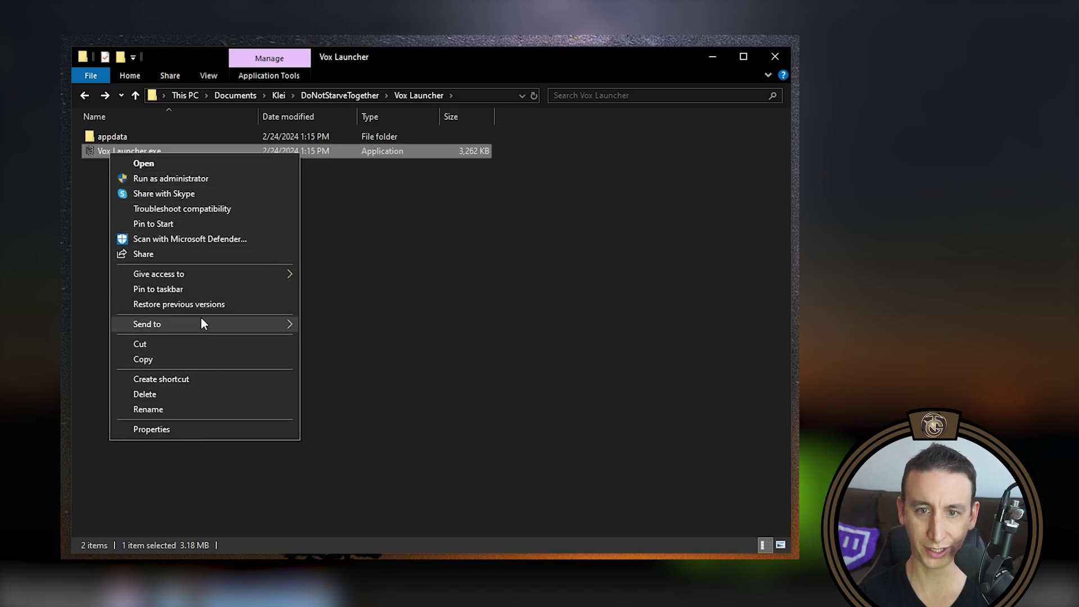
pyautogui.click(216, 378)
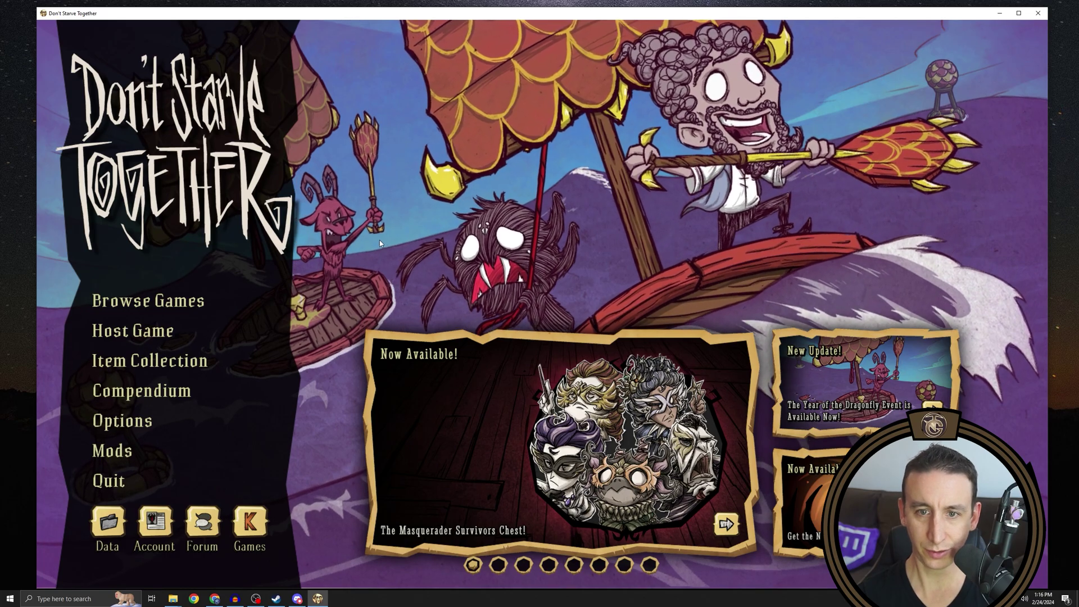
# Switch to hosting a game in Don't Starve Together and create a new world with the Survival playstyle
pyautogui.click(229, 331)
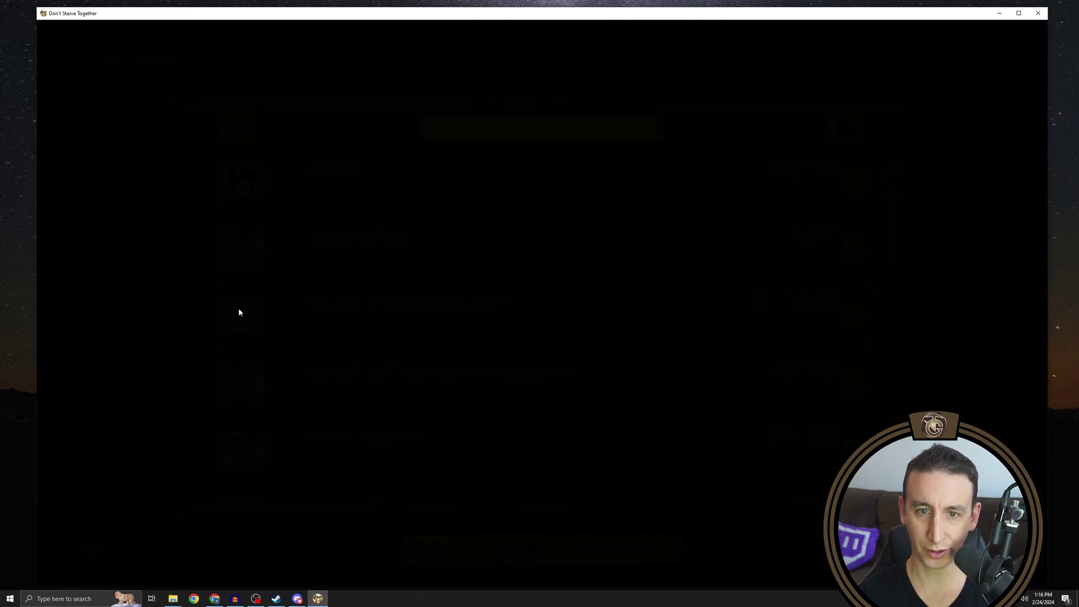
pyautogui.click(543, 569)
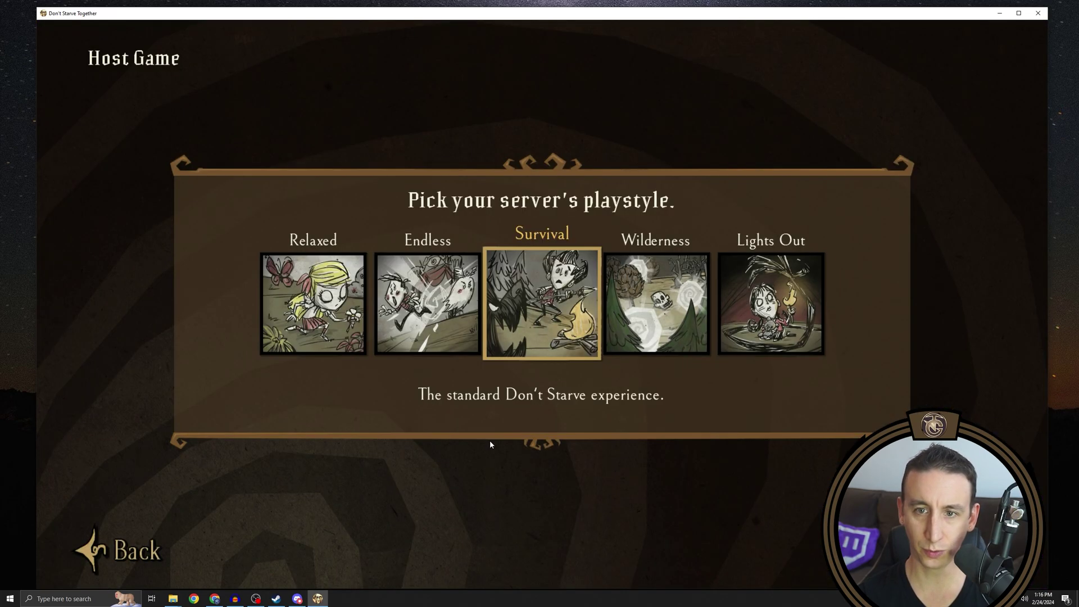
pyautogui.click(559, 353)
# Rename the world "Testing Diogo Launcher" and set it to Local Only with 1 player
pyautogui.click(567, 190)
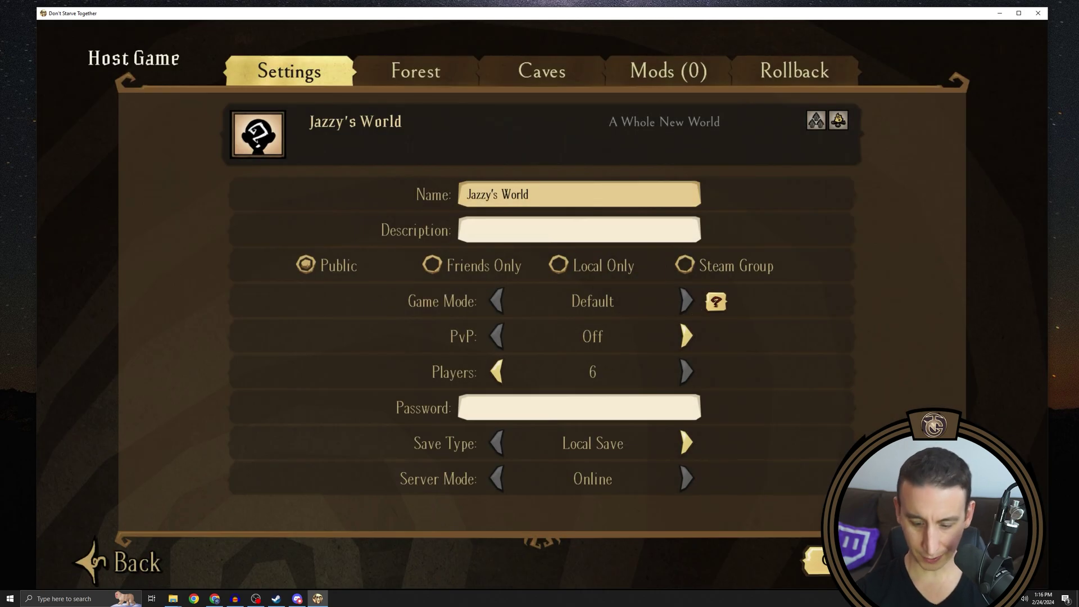
pyautogui.press('BackSpace')
pyautogui.press('BackSpace')
pyautogui.press('BackSpace')
pyautogui.press('BackSpace')
pyautogui.press('BackSpace')
pyautogui.press('BackSpace')
pyautogui.press('BackSpace')
pyautogui.press('BackSpace')
pyautogui.press('BackSpace')
pyautogui.press('BackSpace')
pyautogui.press('BackSpace')
pyautogui.press('BackSpace')
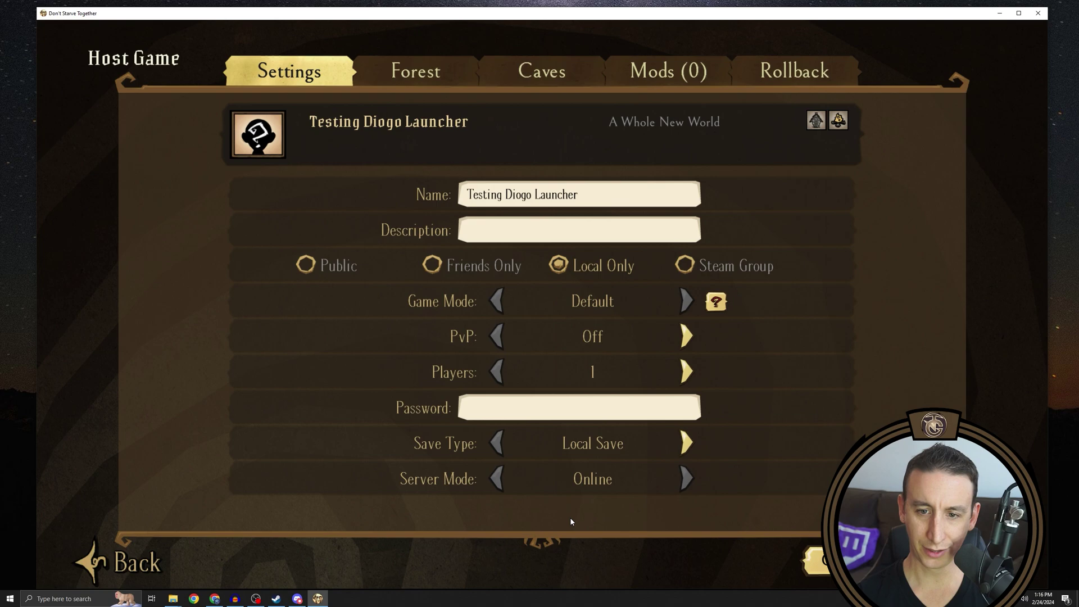
# Switch the world's save type to Steam Cloud Save and back to Local Save
pyautogui.click(687, 444)
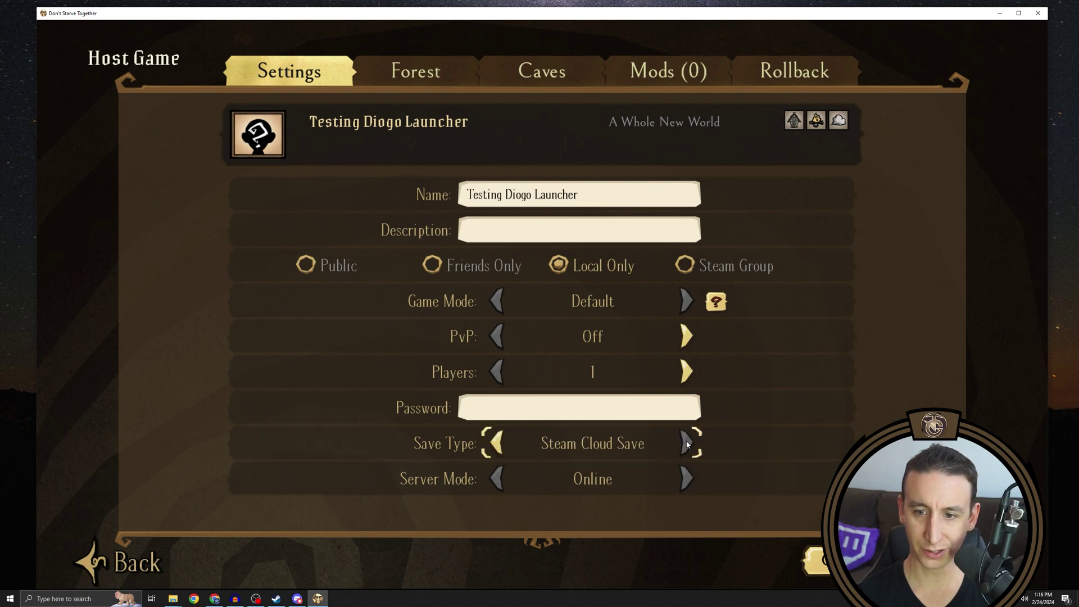
pyautogui.click(495, 443)
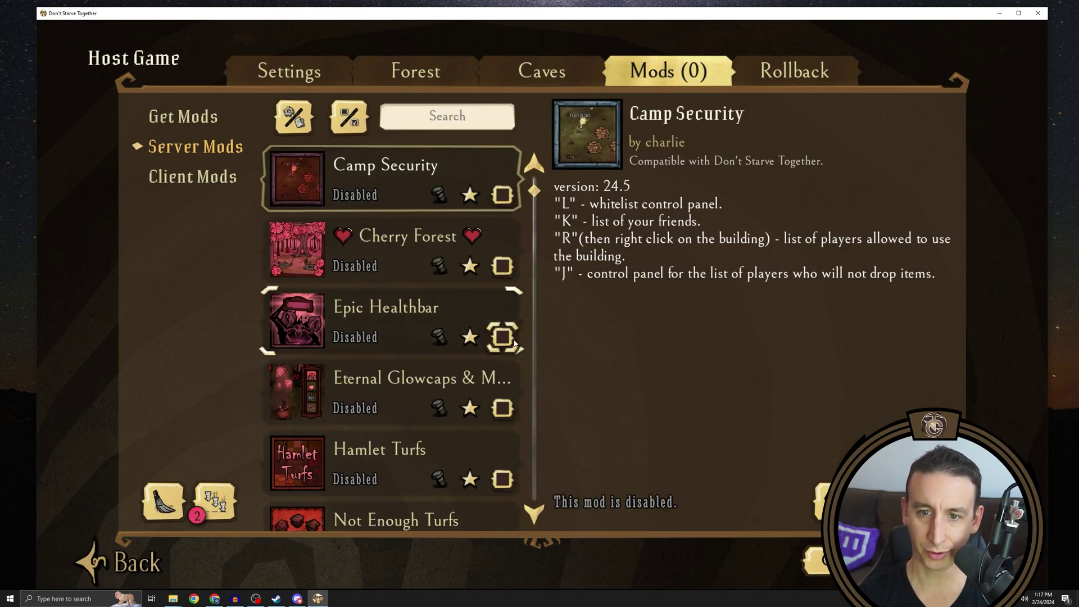
# Enable the Epic Healthbar server mod and review the world's Forest, Caves and general settings
pyautogui.click(502, 336)
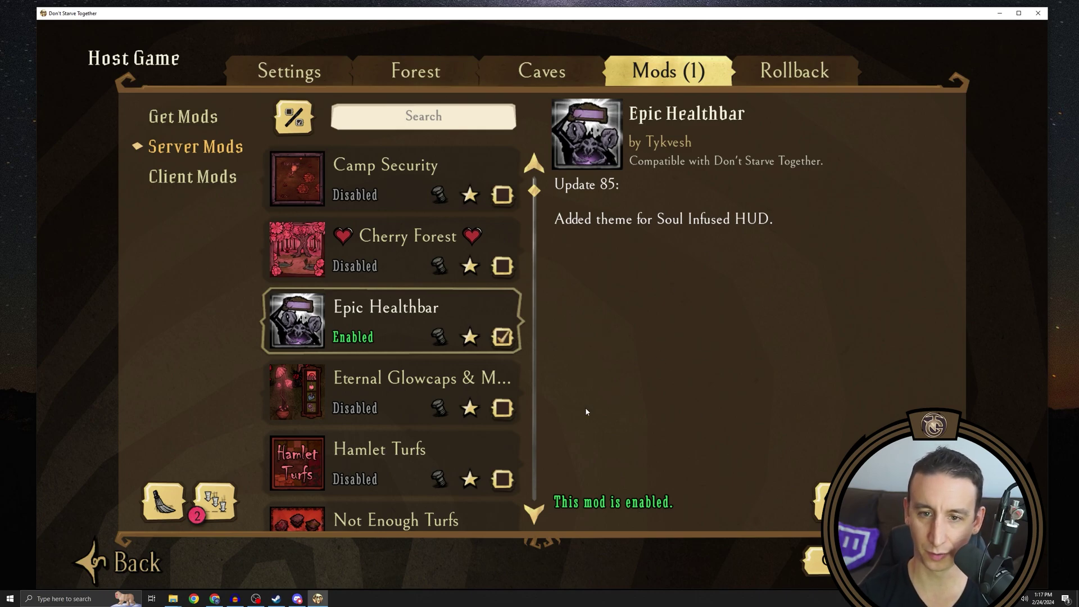
pyautogui.click(435, 68)
pyautogui.click(542, 71)
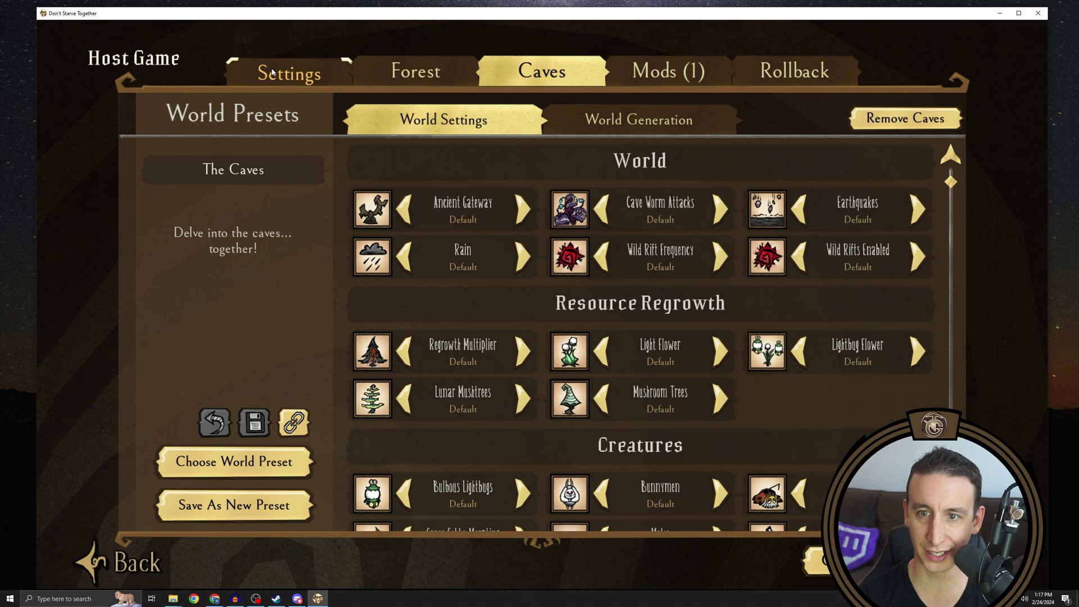
pyautogui.click(289, 71)
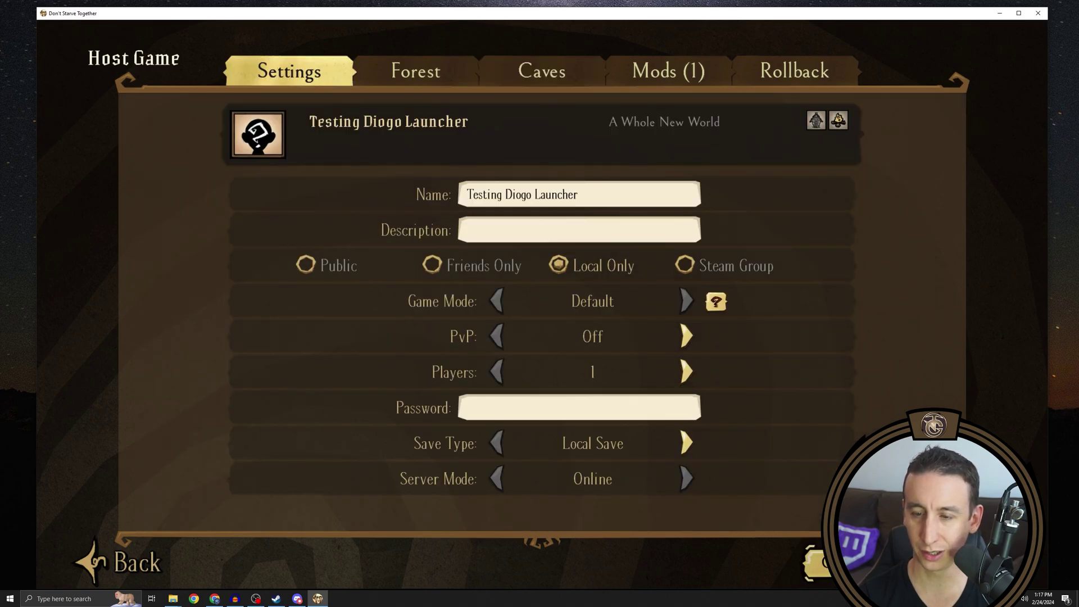
# Generate the new world and disconnect from it at the survivor selection
pyautogui.click(816, 562)
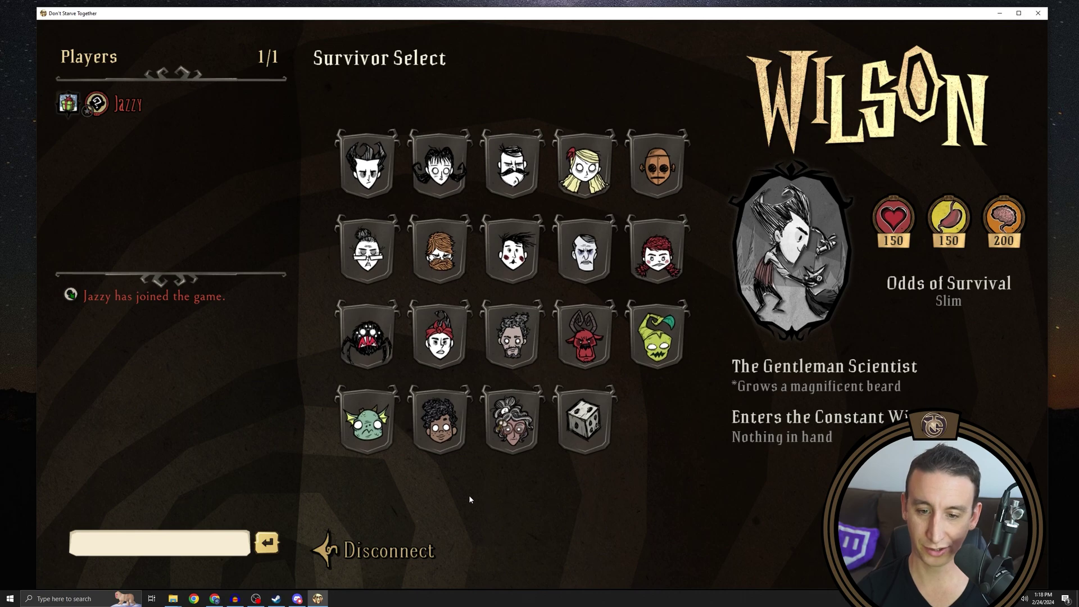
pyautogui.click(380, 559)
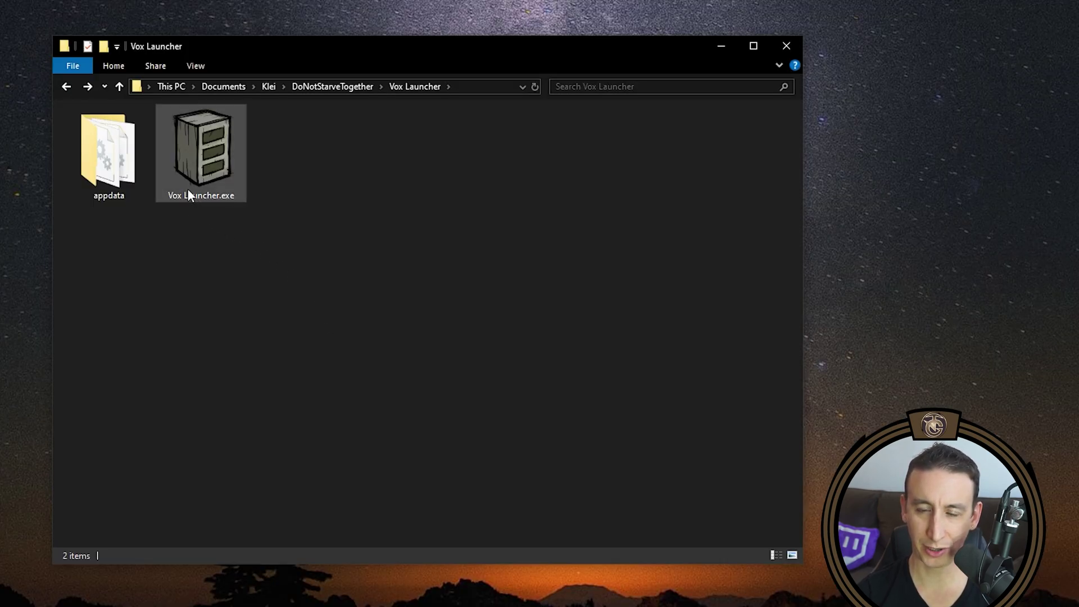
# Run Vox Launcher.exe and check the whole path filled in as the Game Directory, from start to end
pyautogui.doubleClick(215, 176)
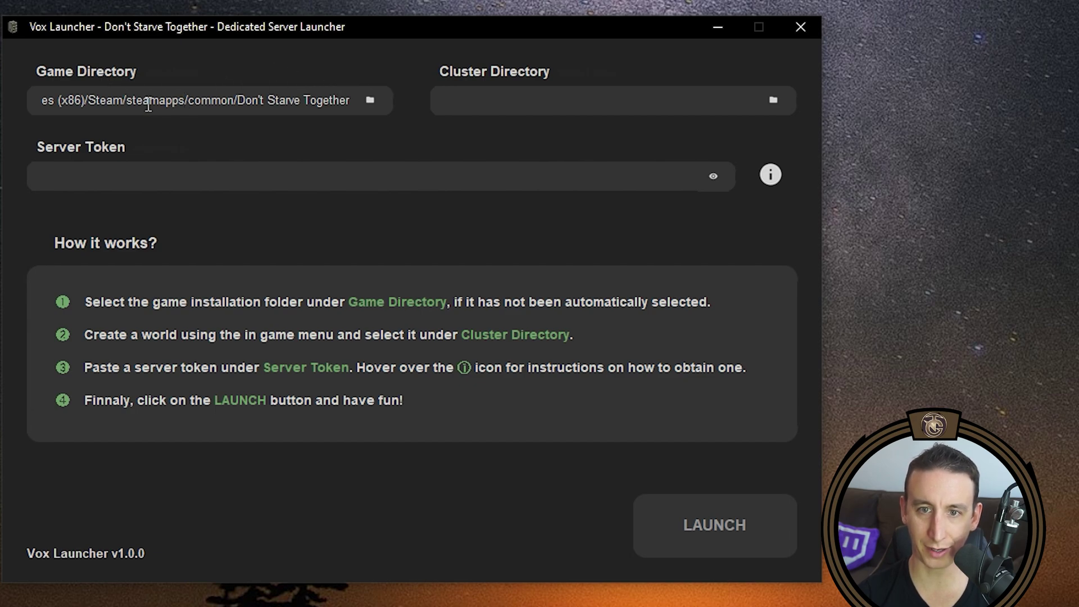
pyautogui.moveTo(148, 104); pyautogui.dragTo(72, 90)
pyautogui.click(71, 91)
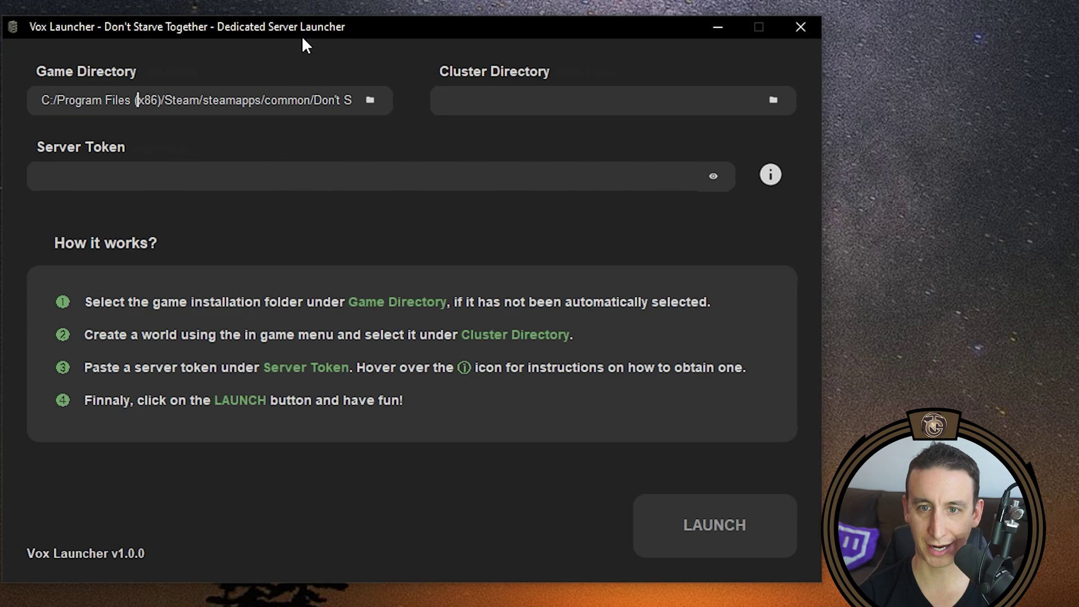
pyautogui.press('End')
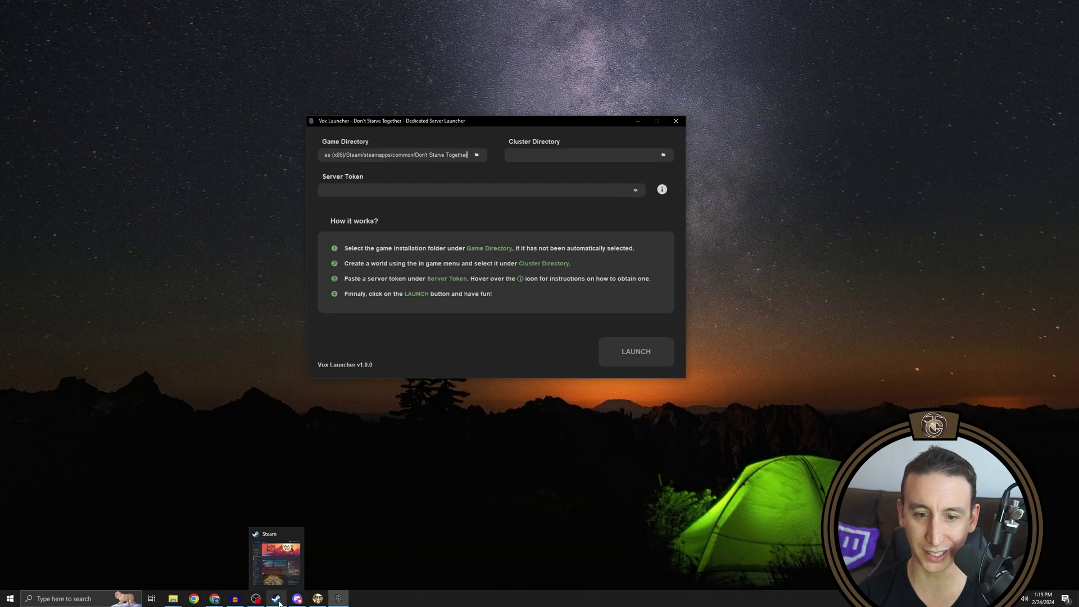
# Switch to Steam, browse the local files of Don't Starve Together and copy the installation folder's path
pyautogui.click(276, 599)
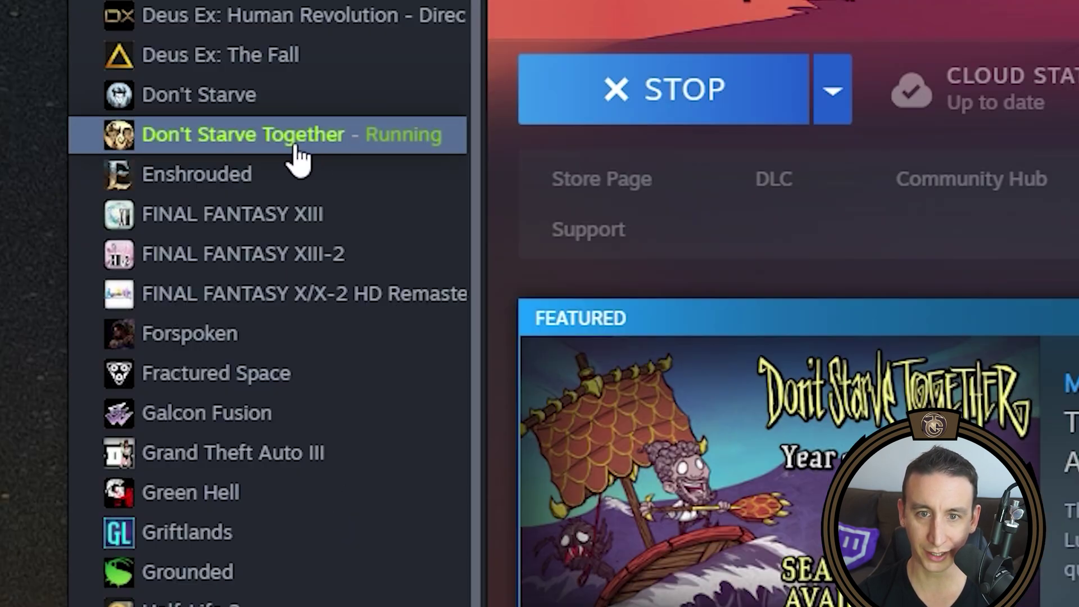
pyautogui.rightClick(302, 198)
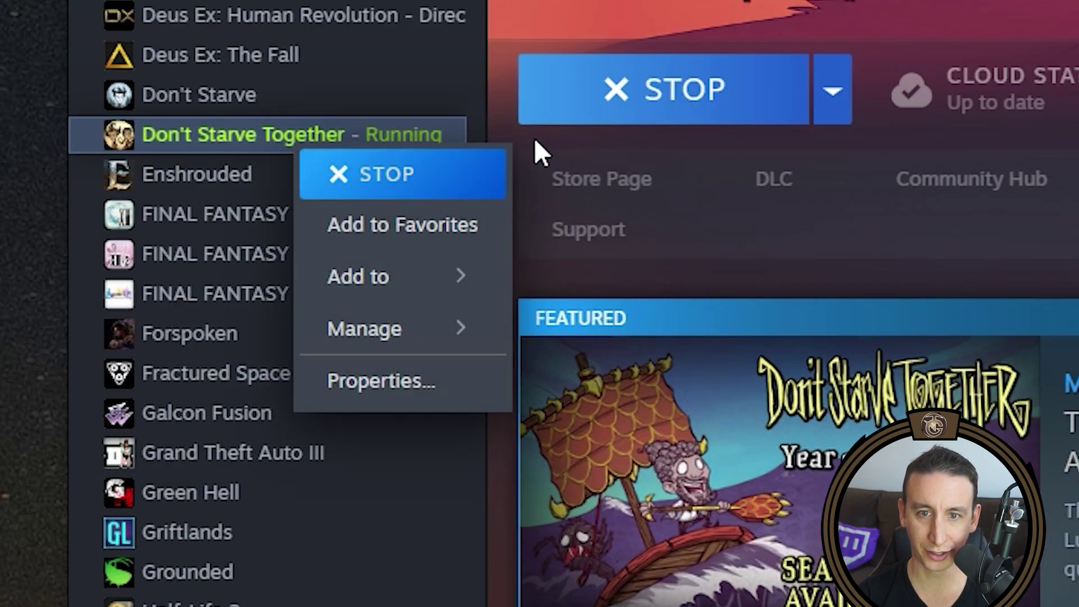
pyautogui.moveTo(442, 344)
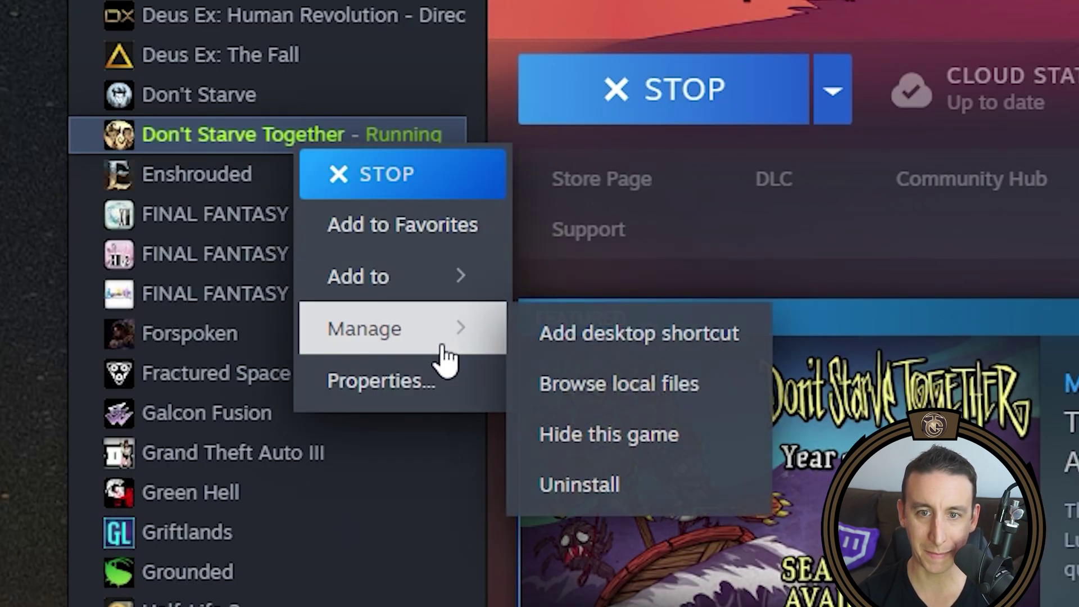
pyautogui.click(704, 398)
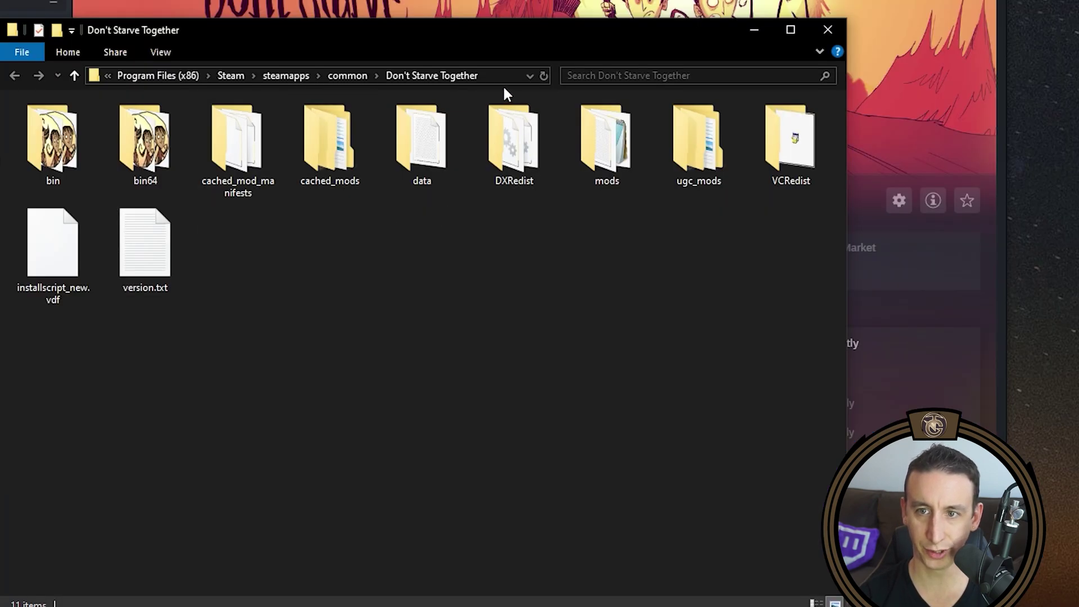
pyautogui.click(506, 78)
pyautogui.hotkey('ctrl', 'c')
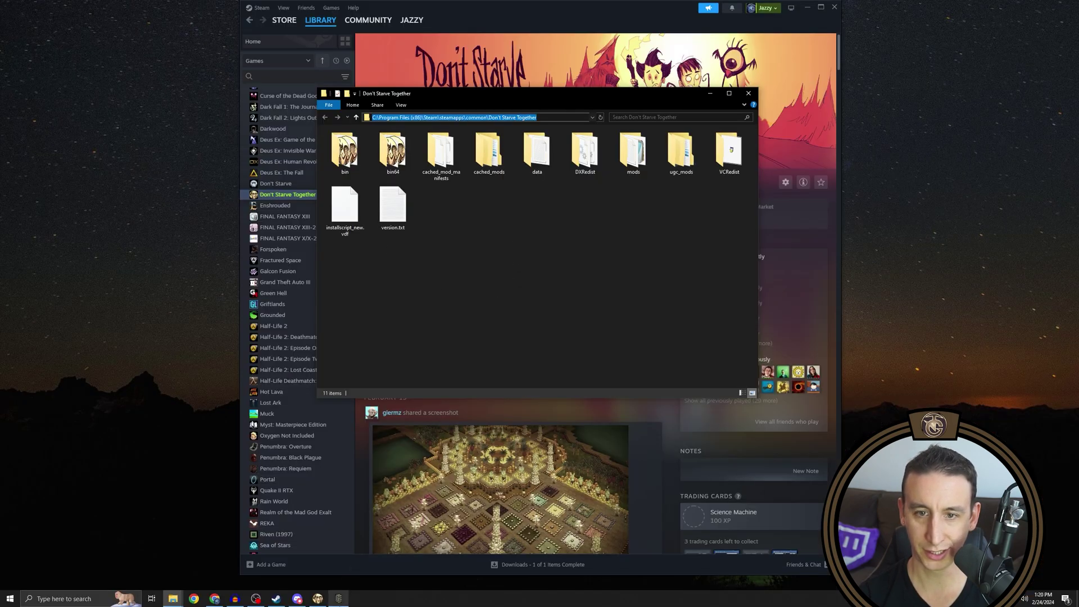
# Switch back to Vox Launcher and replace the Game Directory with the copied Don't Starve Together installation path
pyautogui.hotkey('alt', 'Tab')
pyautogui.click(427, 156)
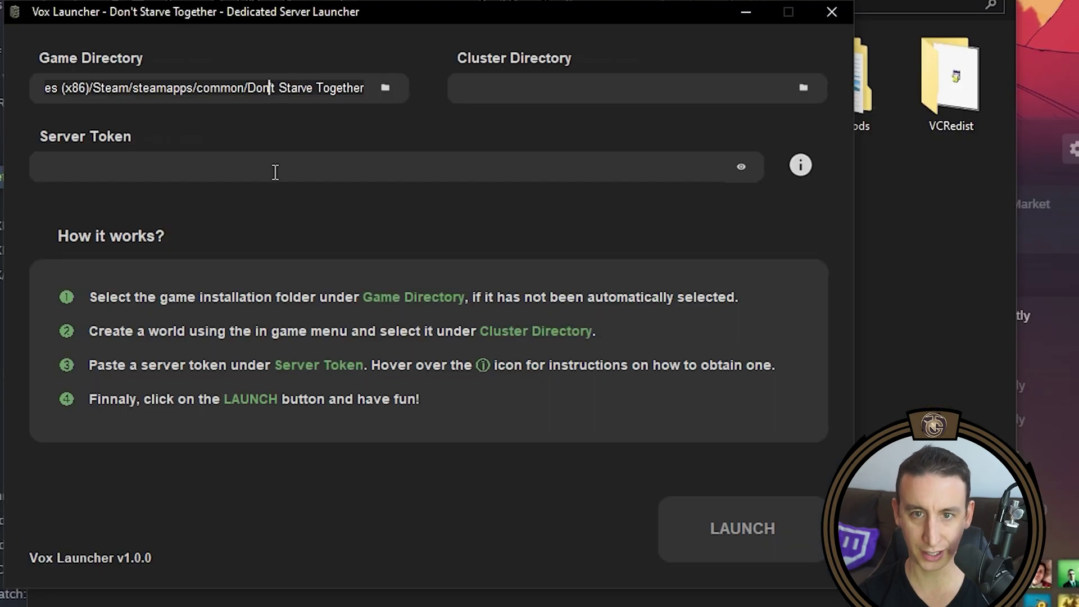
pyautogui.hotkey('ctrl', 'a')
pyautogui.hotkey('ctrl', 'v')
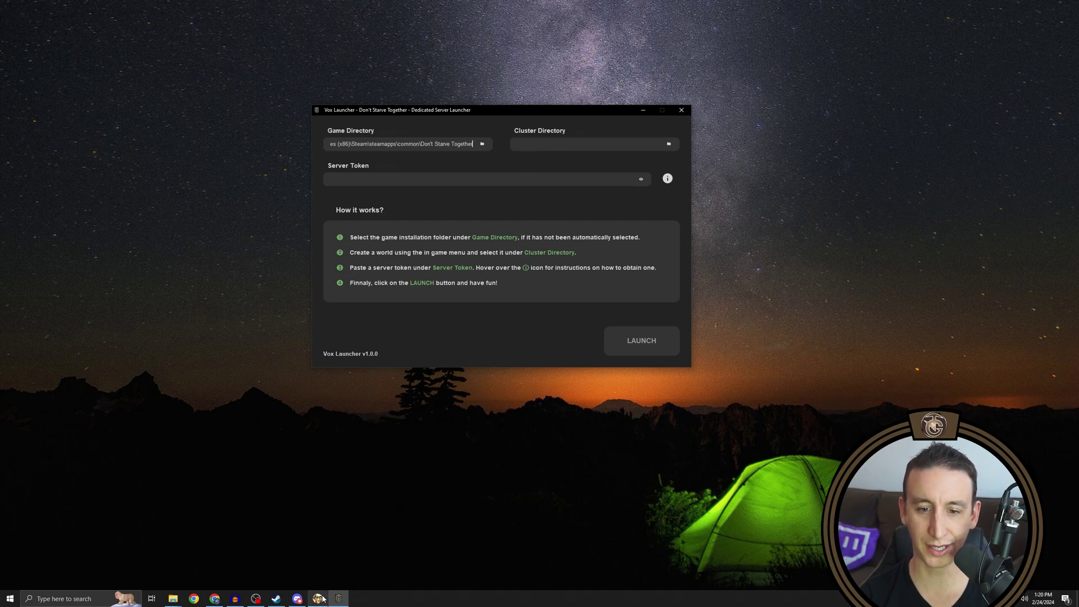
# Switch to Don't Starve Together and open the world folder of the hosted world "Testing Diogo Launcher"
pyautogui.click(322, 599)
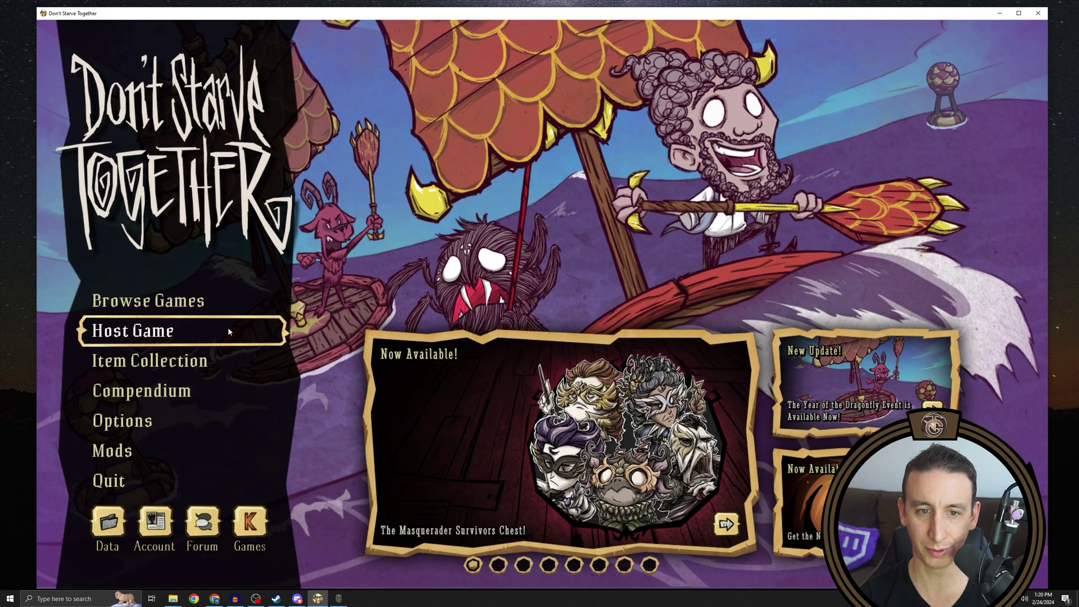
pyautogui.click(227, 333)
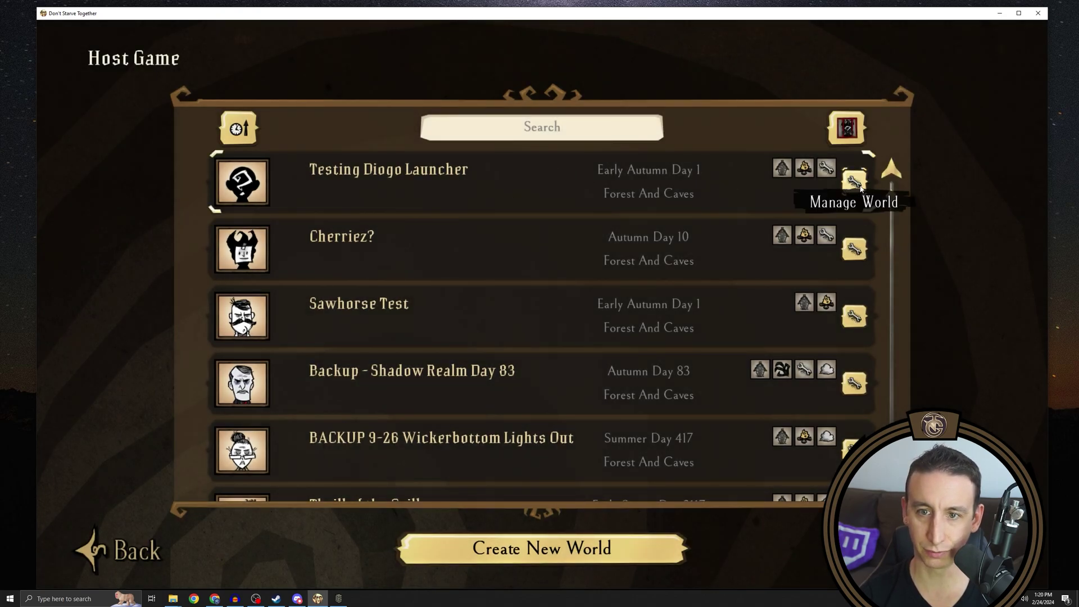
pyautogui.click(856, 181)
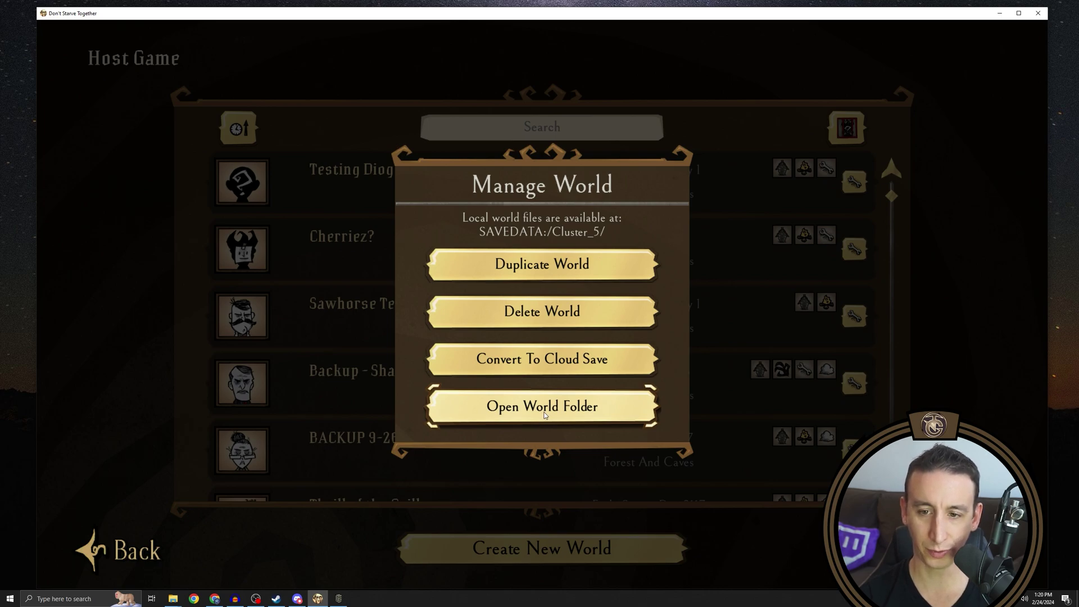
pyautogui.click(572, 422)
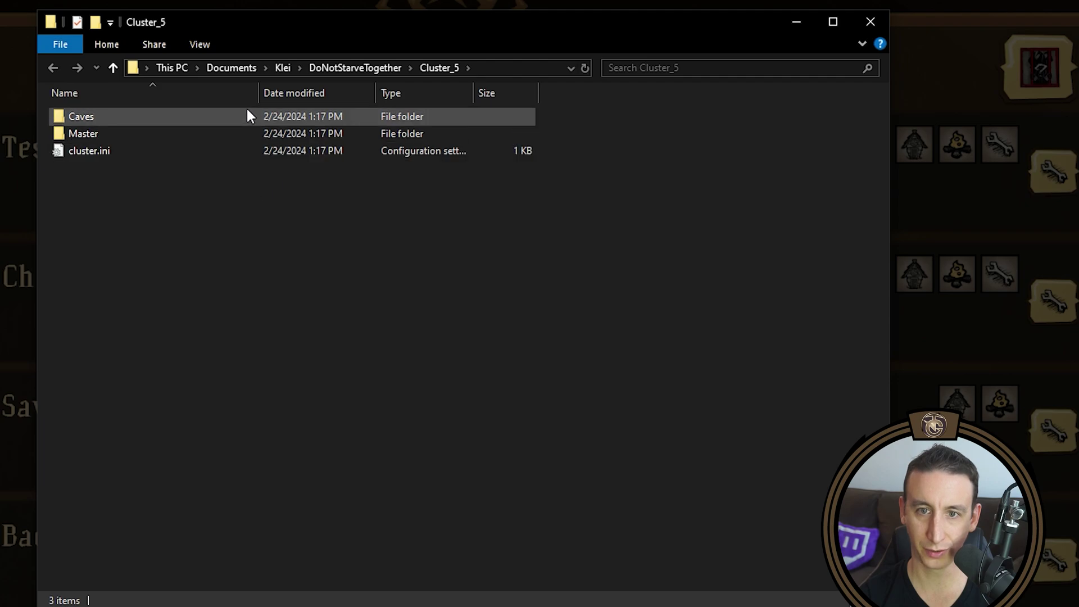
# Copy the Cluster_5 folder's path, switch to Vox Launcher and paste it as the Cluster Directory
pyautogui.click(534, 67)
pyautogui.hotkey('ctrl', 'c')
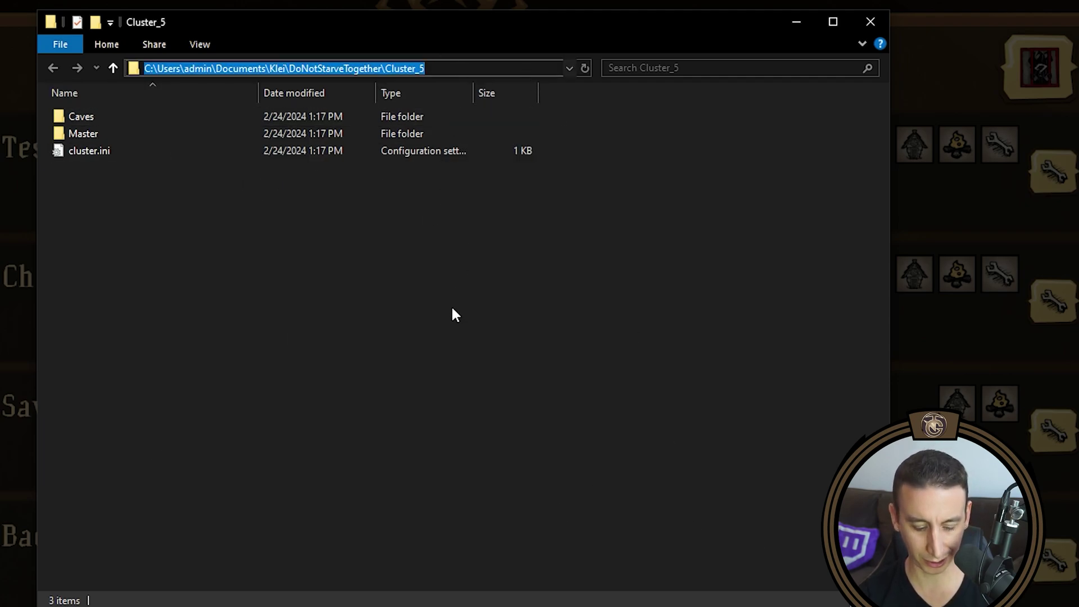
pyautogui.hotkey('alt', 'Tab')
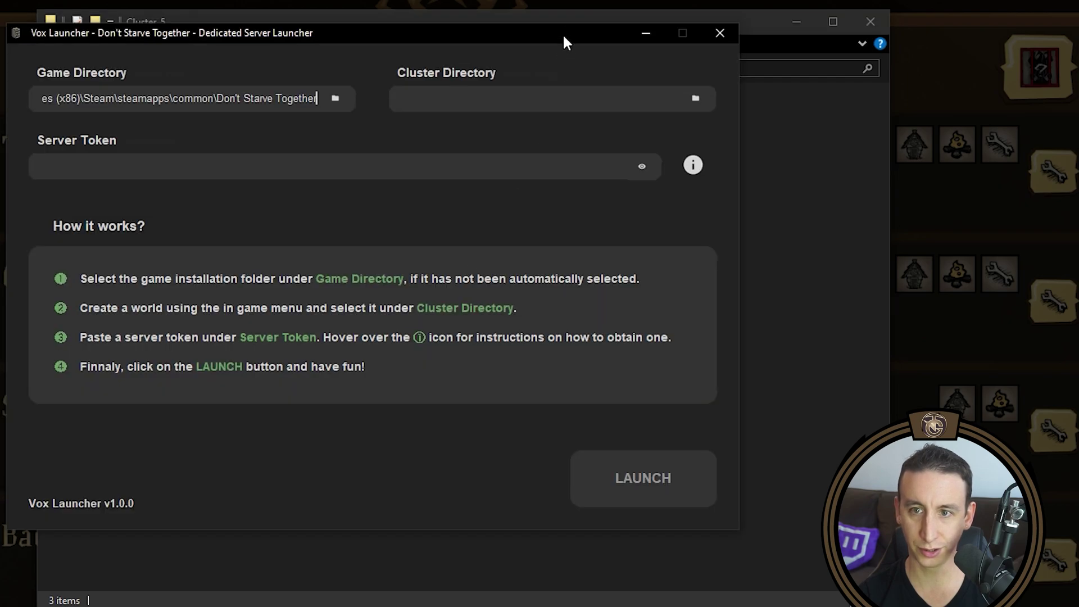
pyautogui.click(564, 97)
pyautogui.hotkey('ctrl', 'v')
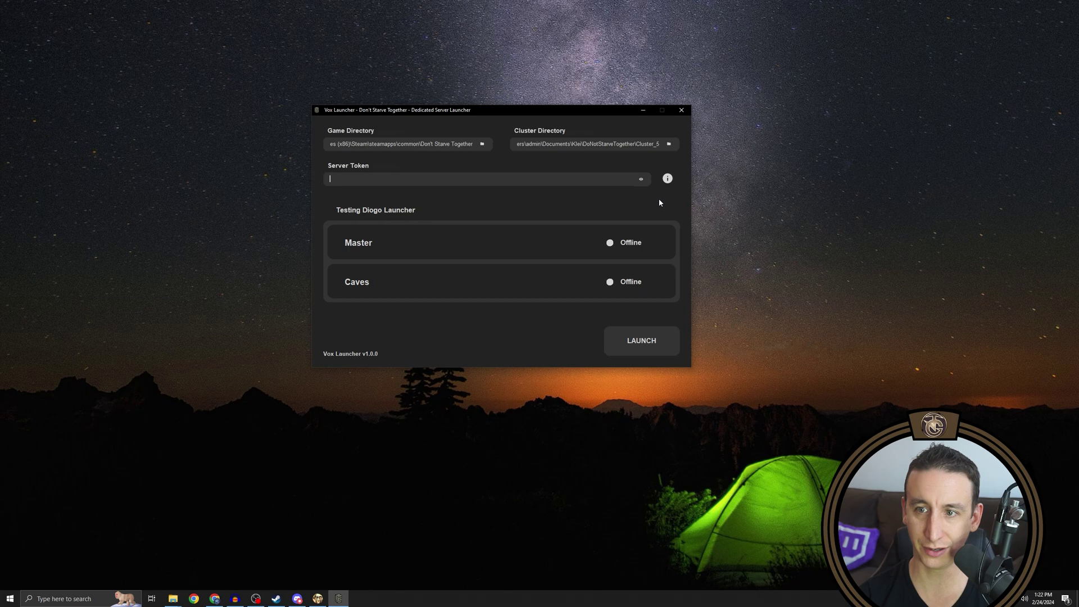
# Copy the first server's token from the Klei account's server page and paste it into Vox Launcher's Server Token field
pyautogui.click(667, 179)
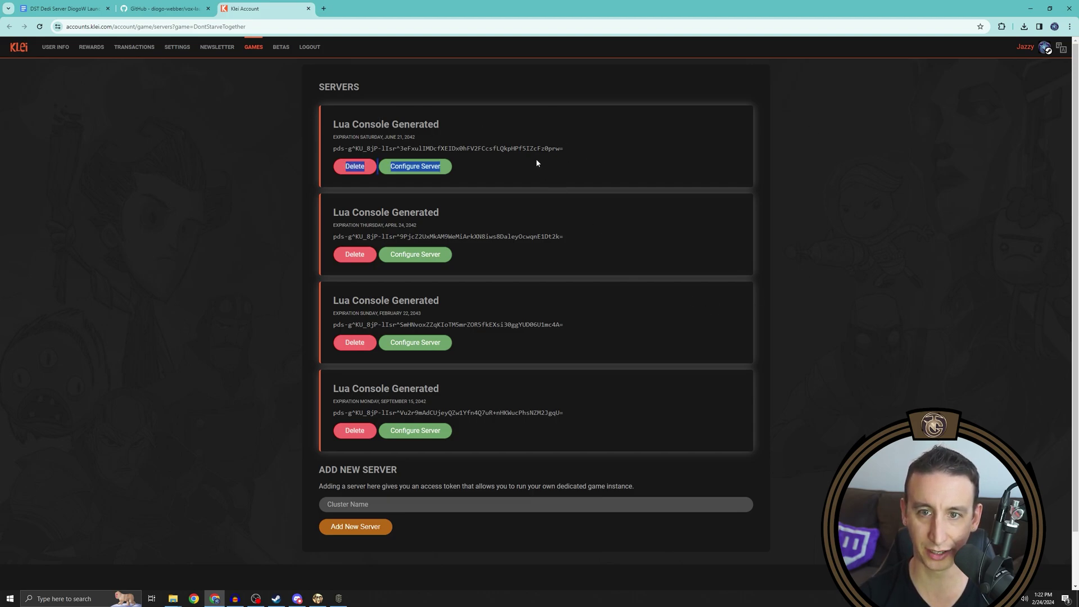
pyautogui.moveTo(565, 148); pyautogui.dragTo(330, 151)
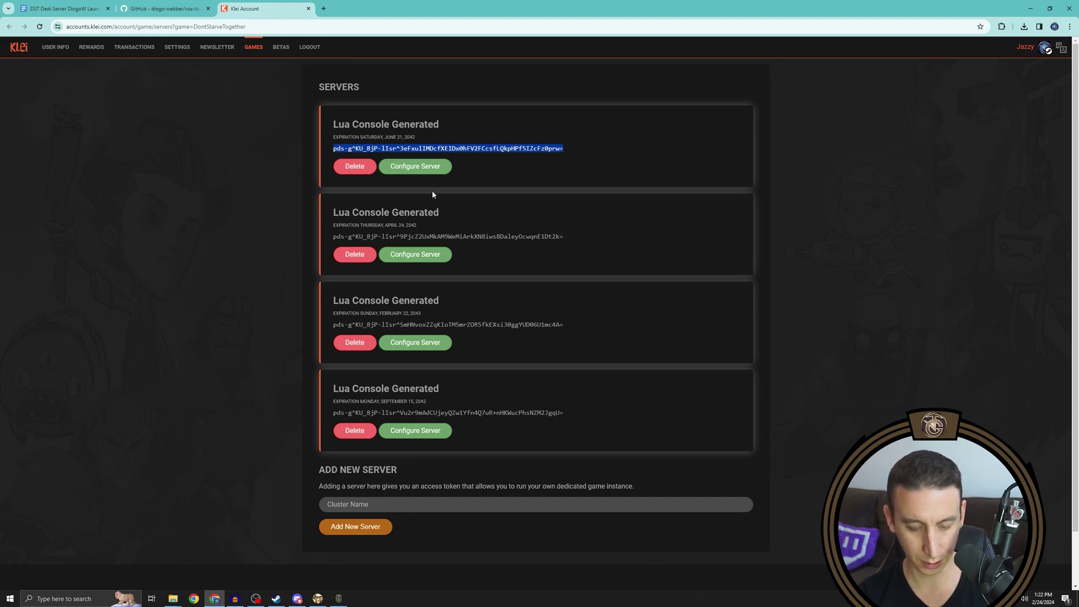
pyautogui.click(339, 598)
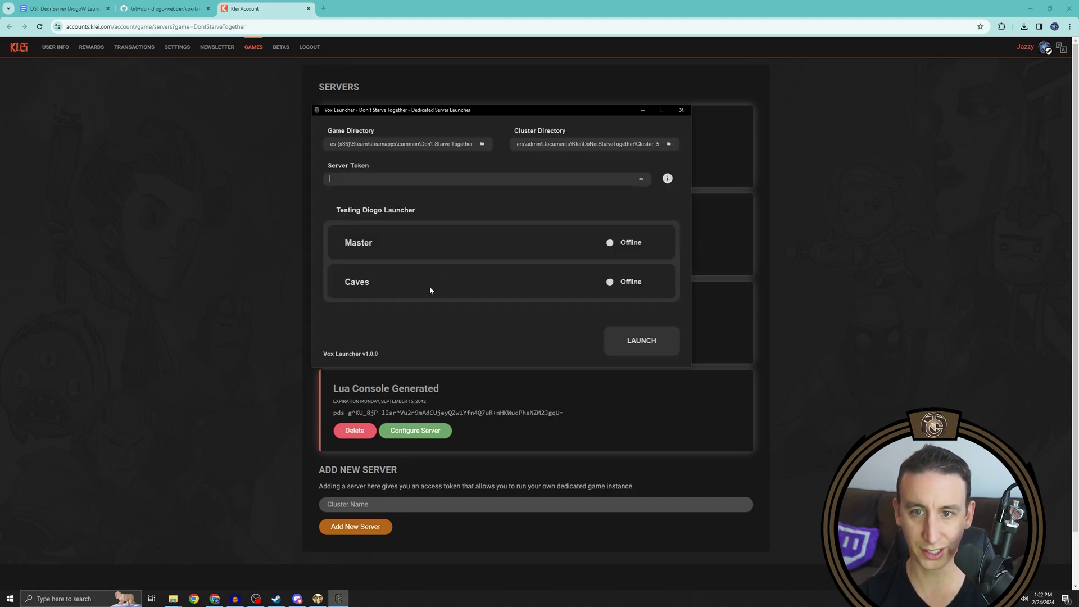
pyautogui.hotkey('ctrl', 'v')
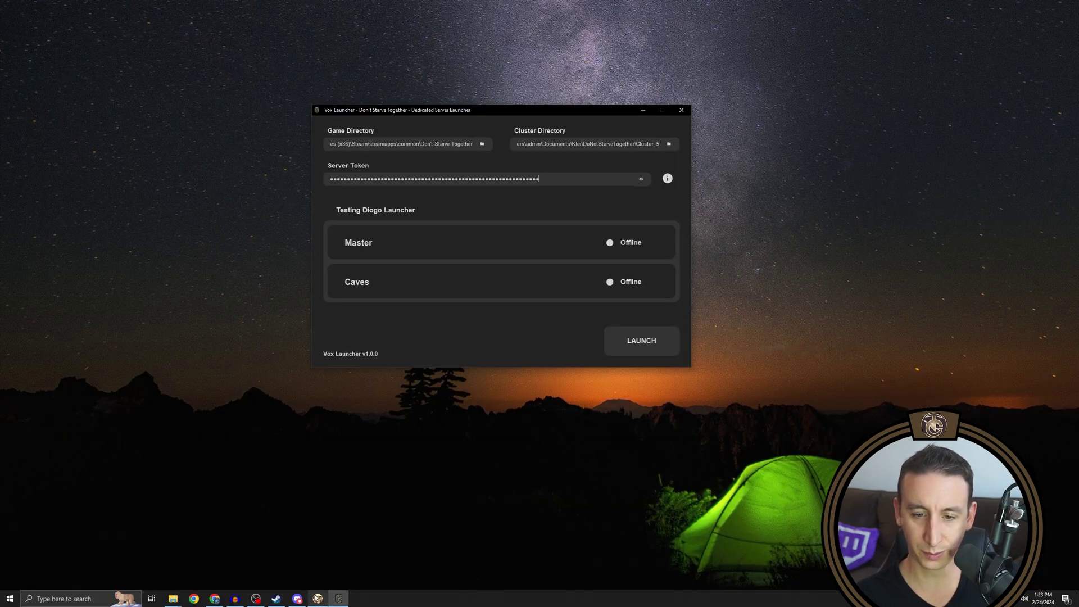
pyautogui.click(318, 598)
pyautogui.click(855, 182)
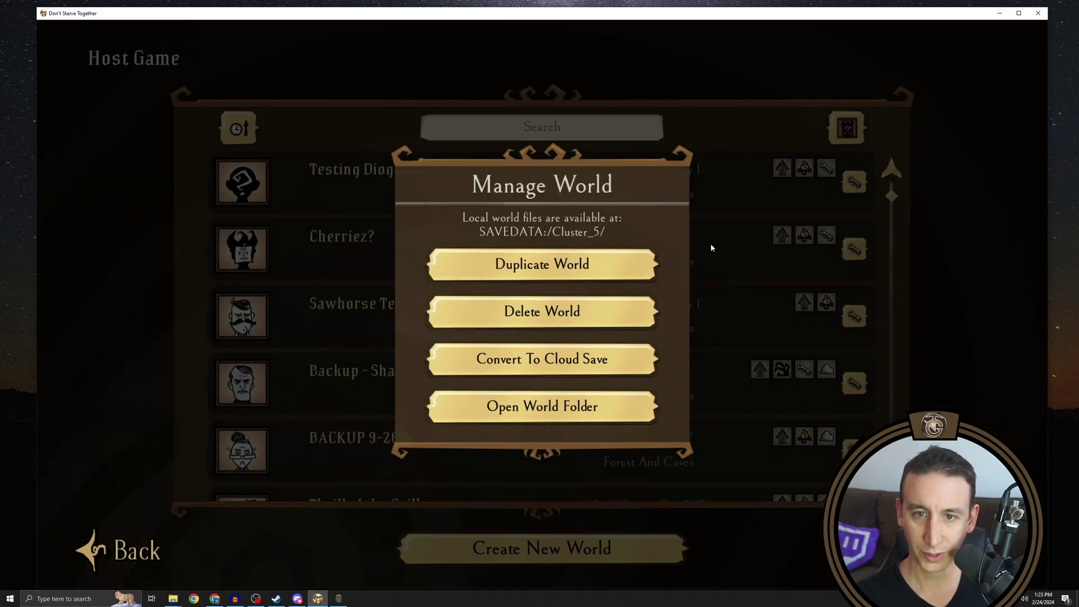
pyautogui.click(119, 552)
pyautogui.click(669, 71)
pyautogui.click(411, 311)
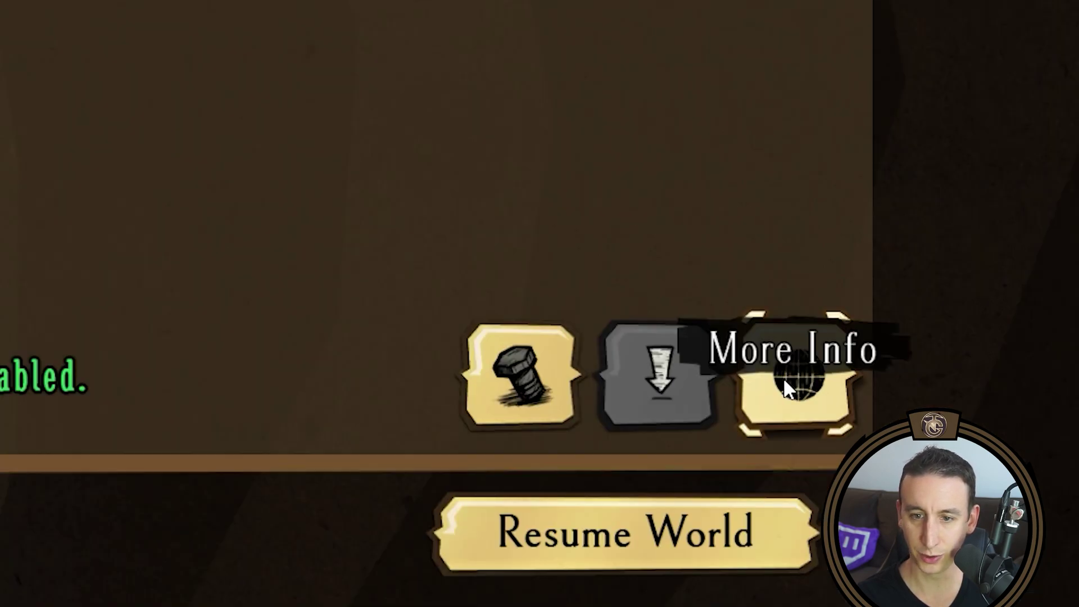
pyautogui.click(784, 379)
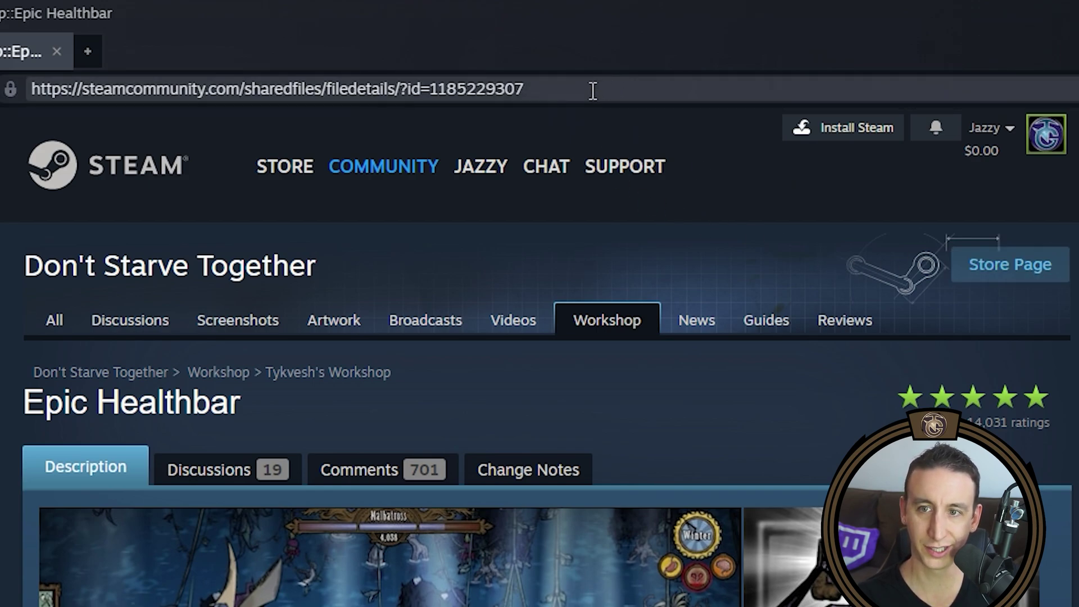
pyautogui.moveTo(553, 92); pyautogui.dragTo(430, 90)
pyautogui.hotkey('ctrl', 'c')
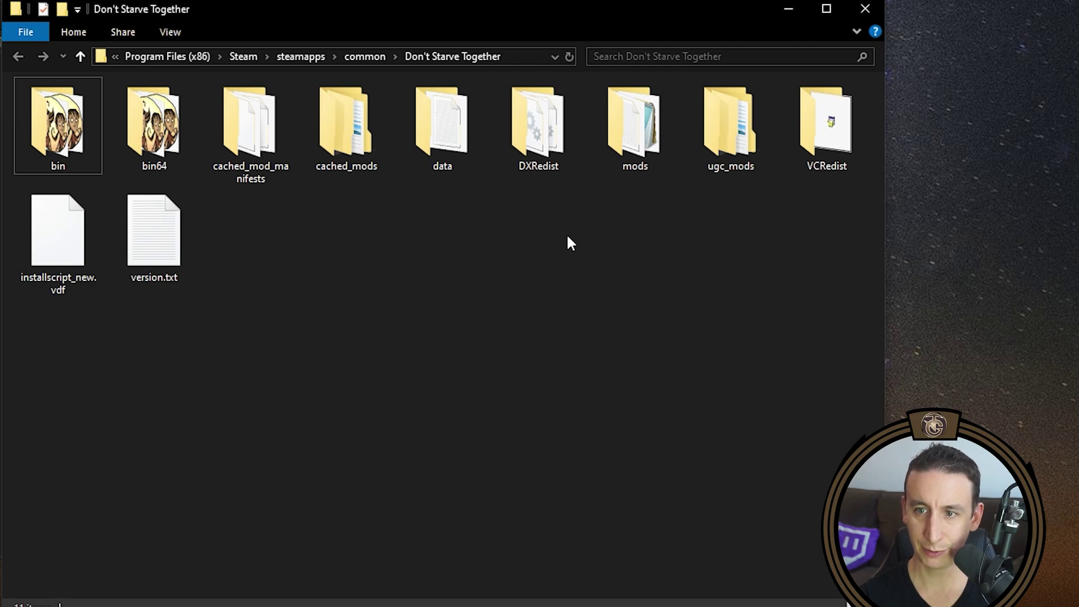
pyautogui.doubleClick(634, 148)
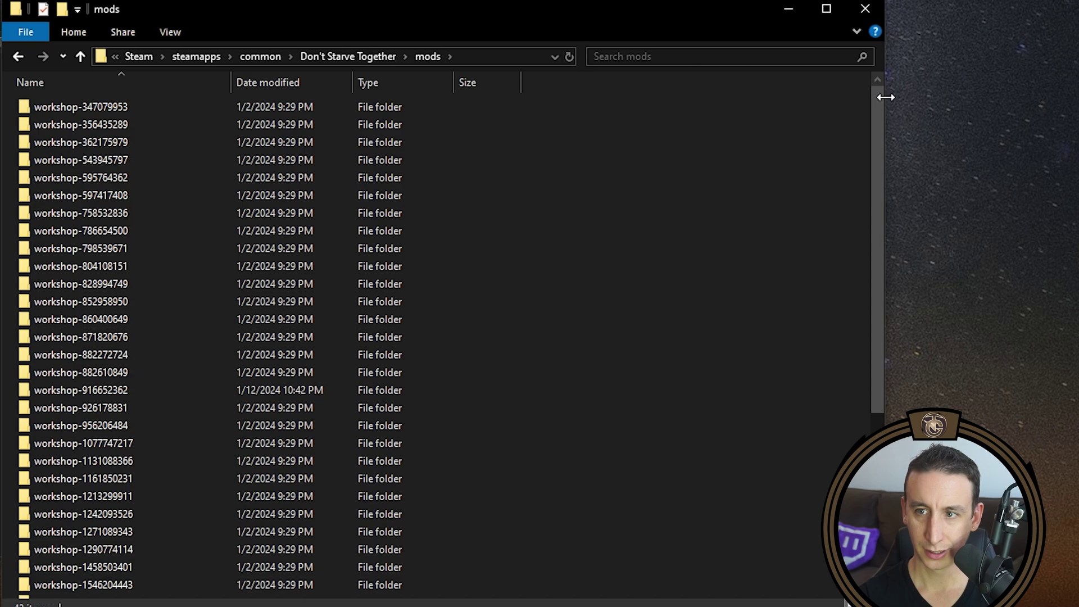
pyautogui.moveTo(879, 95); pyautogui.dragTo(858, 332)
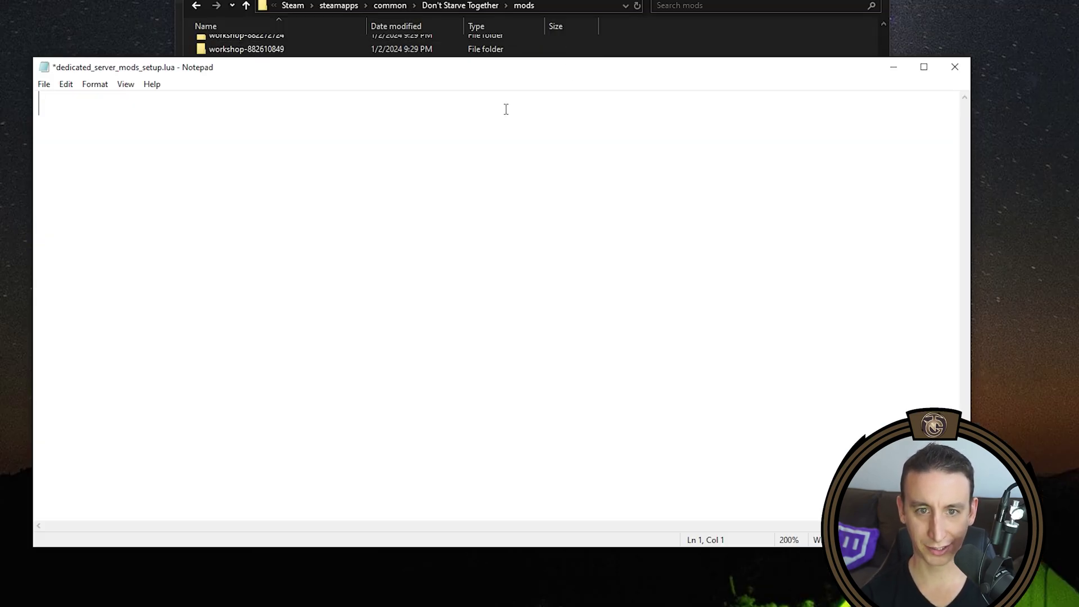
pyautogui.write('ServerMod')
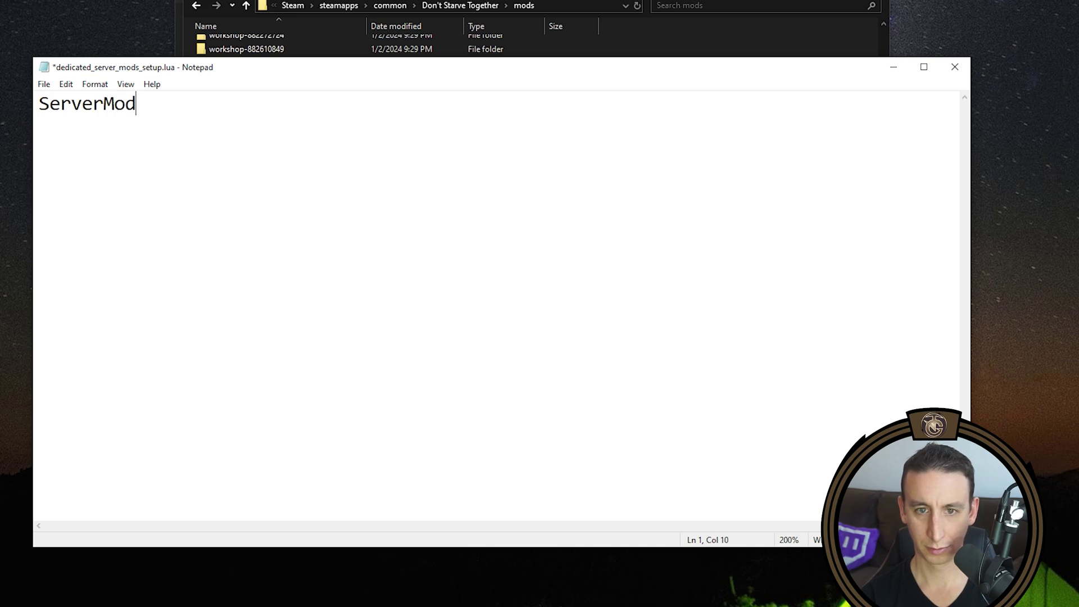
pyautogui.write('Setup("")')
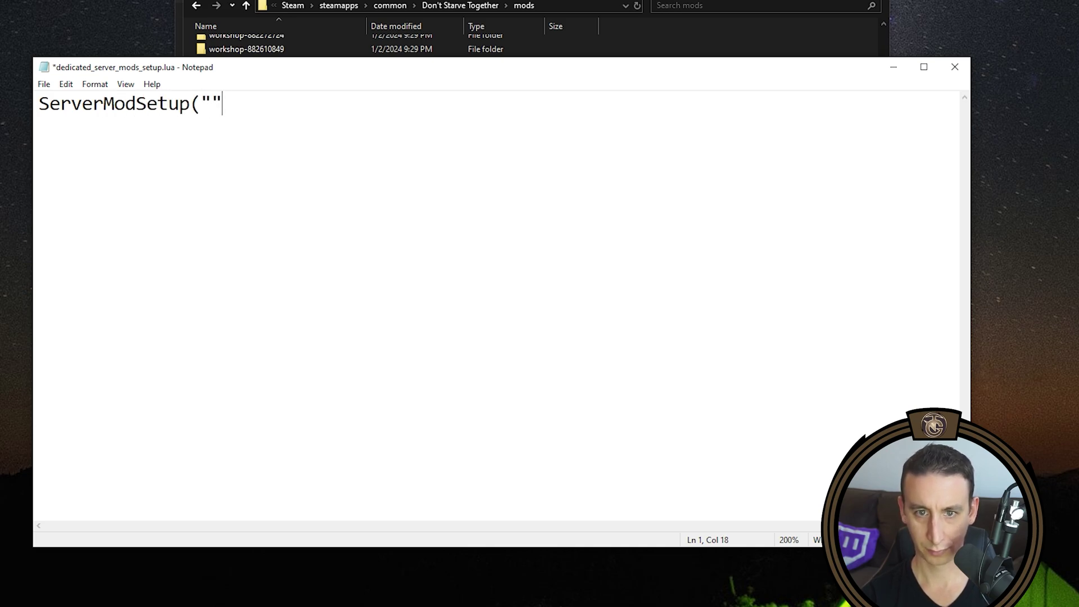
pyautogui.hotkey('ctrl', 'v')
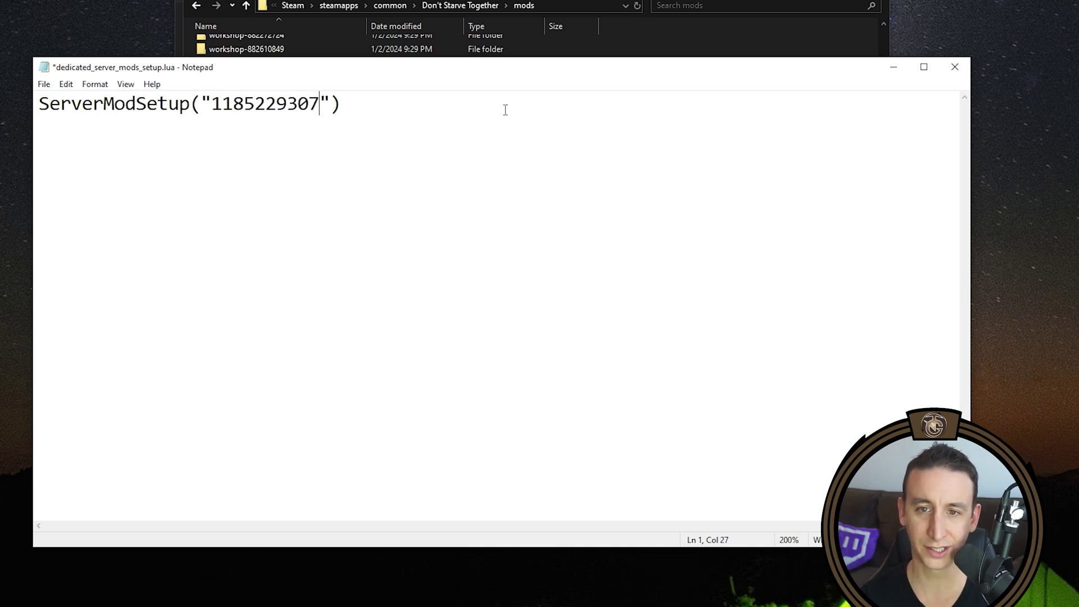
pyautogui.press('End')
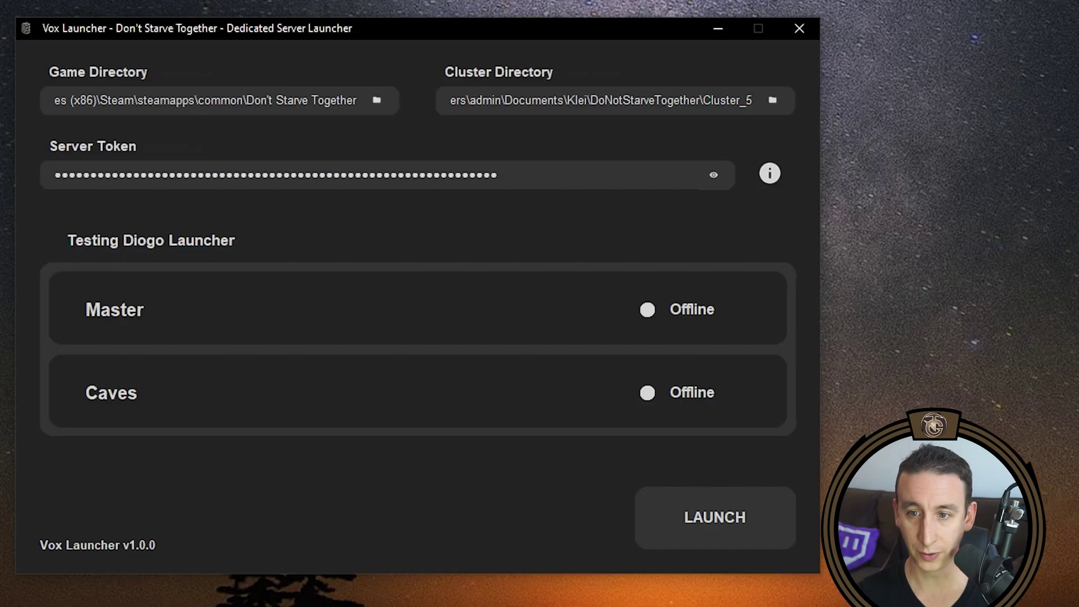
# Launch the dedicated server in Vox Launcher and open the log of the Master shard
pyautogui.click(684, 534)
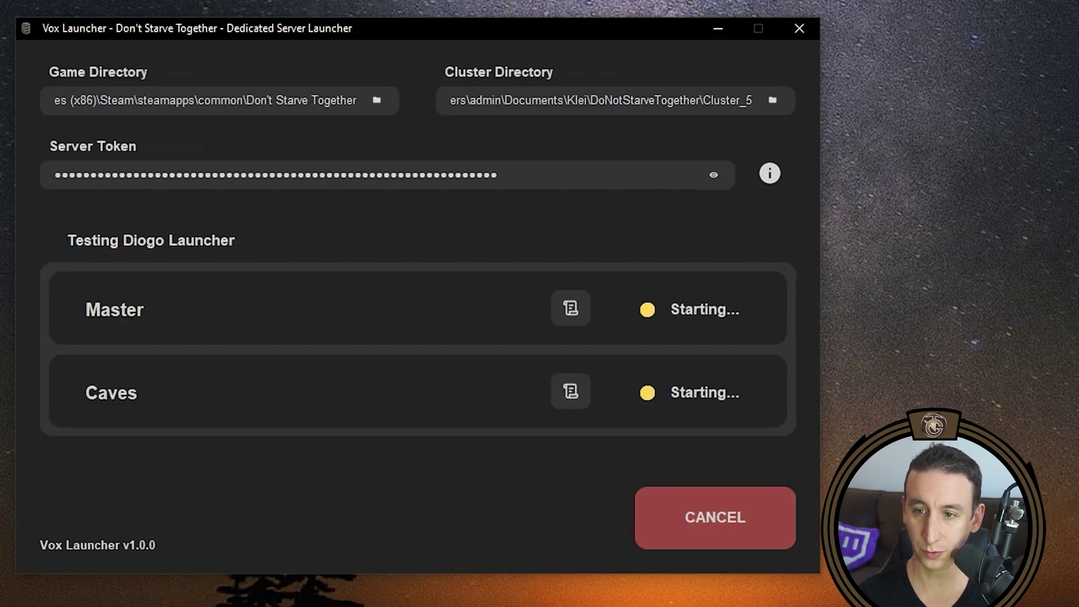
pyautogui.click(569, 310)
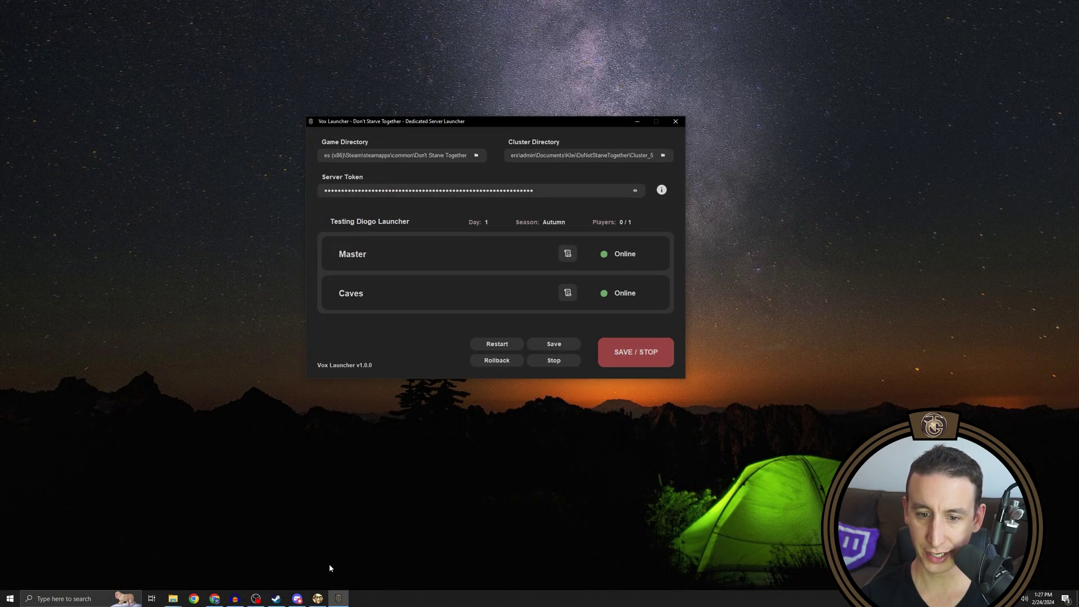
# Switch to Don't Starve Together, return to the main menu and browse games with the Connection filter set to LAN
pyautogui.click(318, 599)
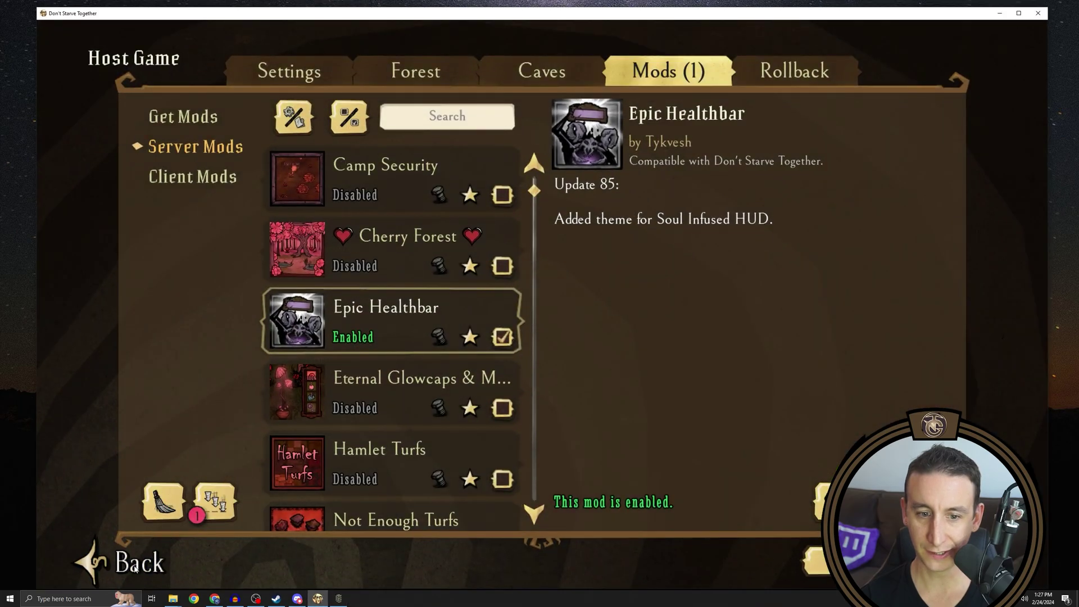
pyautogui.click(110, 551)
pyautogui.click(109, 551)
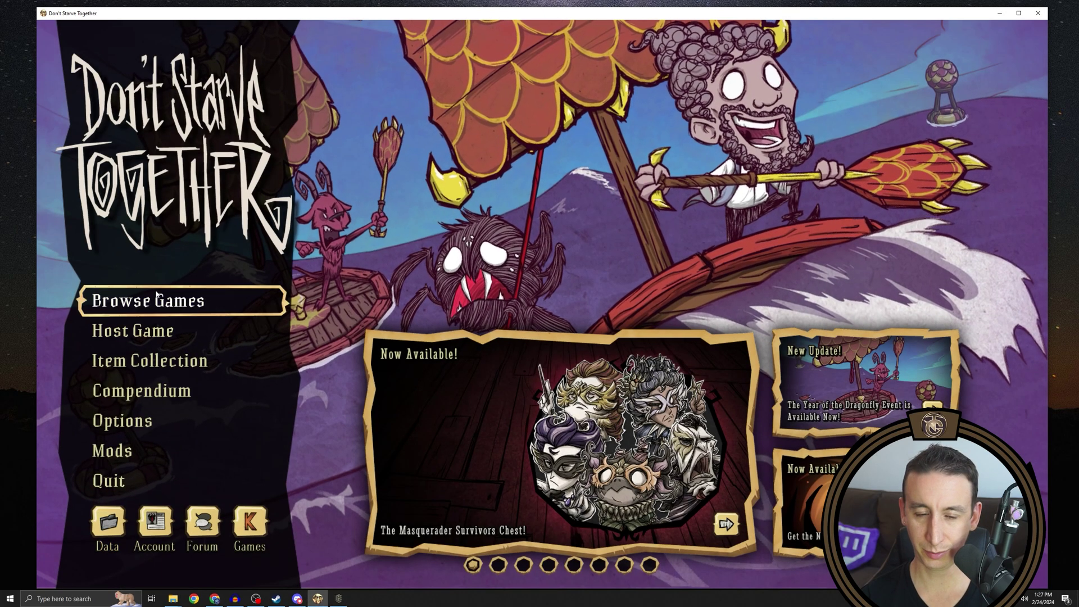
pyautogui.click(169, 302)
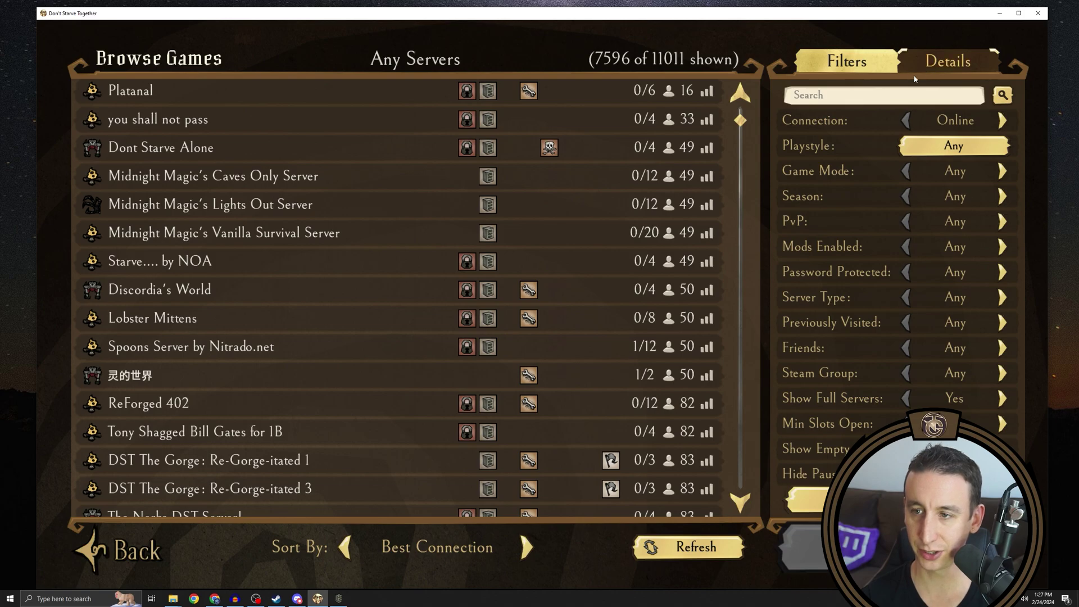
pyautogui.click(901, 127)
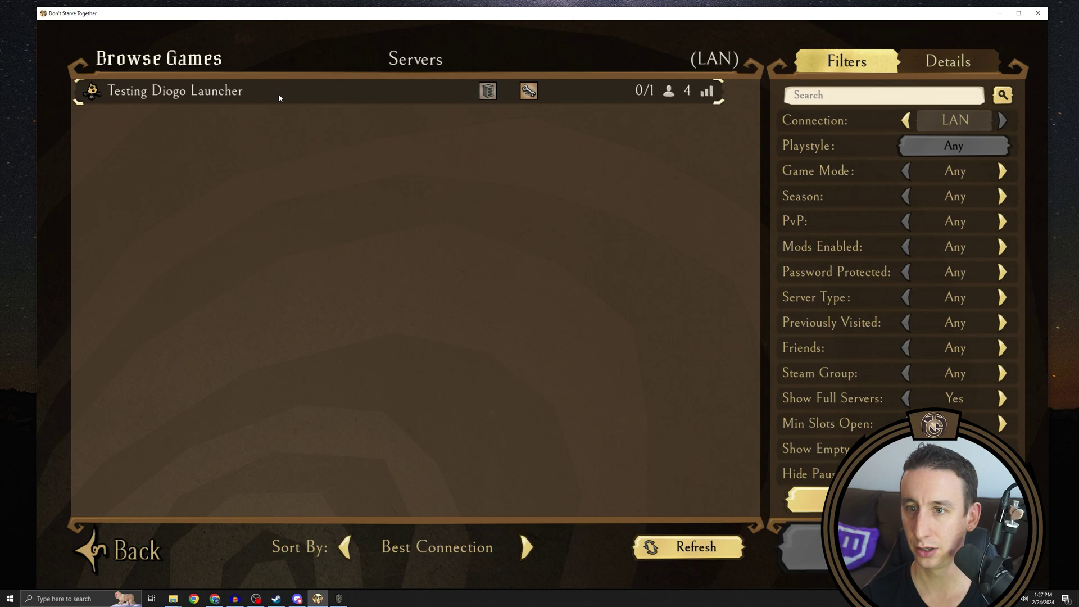
# Select the "Testing Diogo Launcher" server and check the list of mods it runs
pyautogui.click(279, 97)
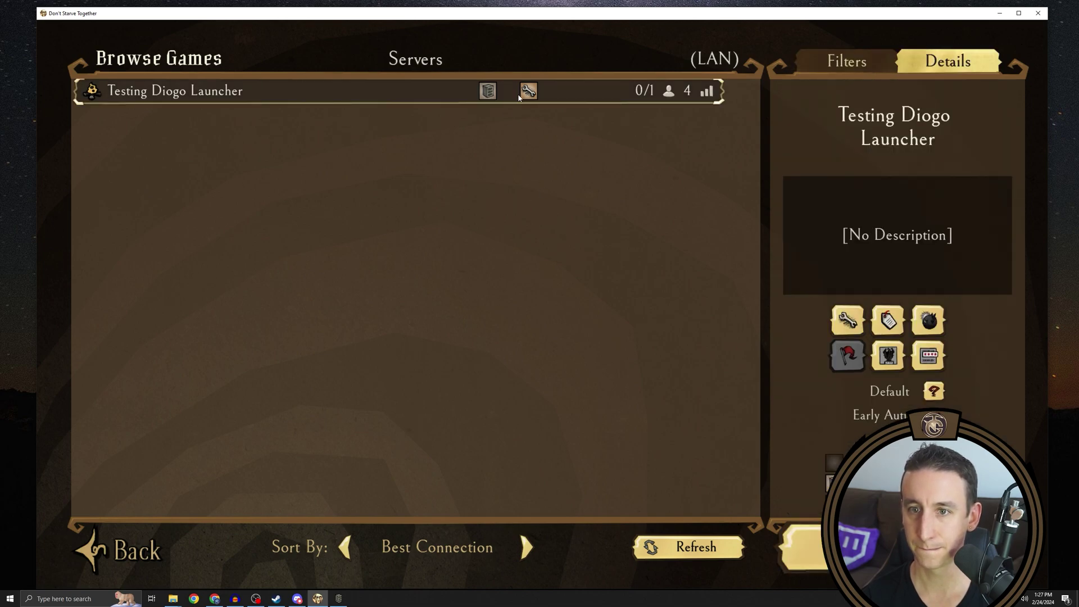
pyautogui.click(836, 309)
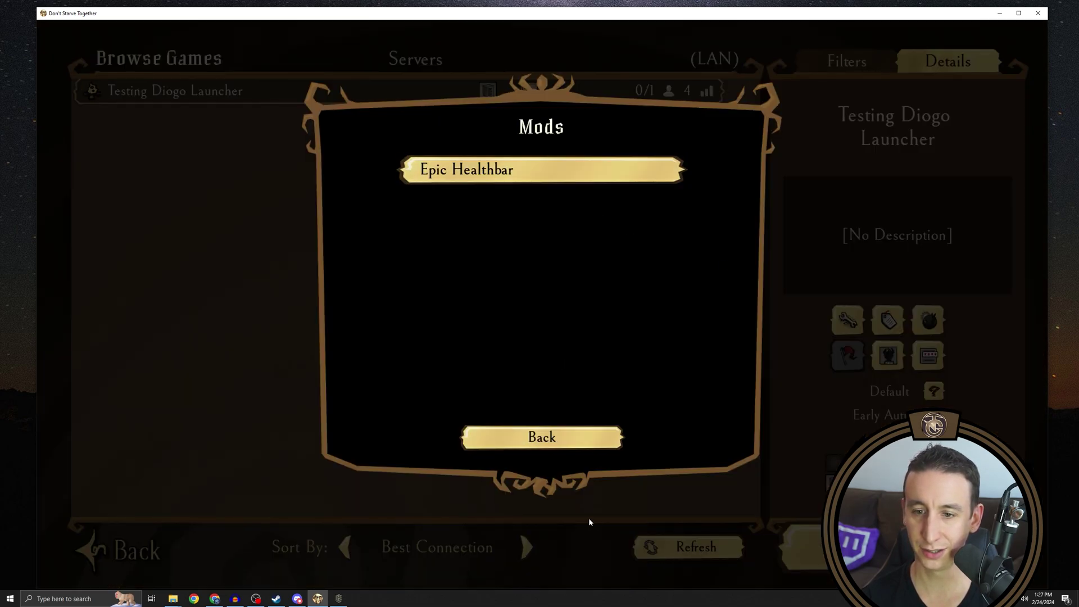
pyautogui.click(542, 438)
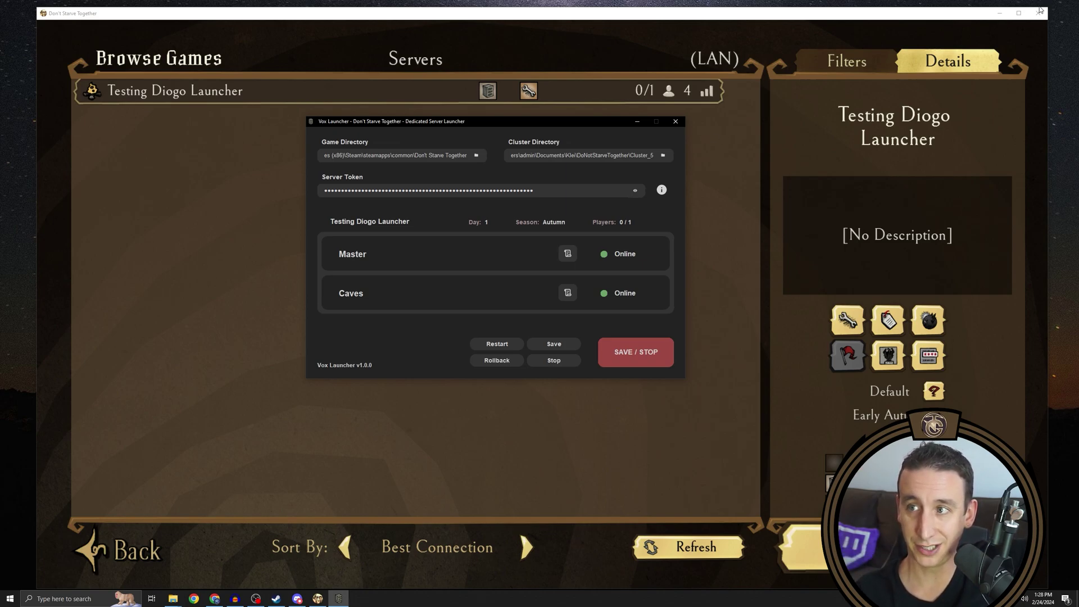
# Close Don't Starve Together, then save and stop the running server in Vox Launcher
pyautogui.click(1038, 13)
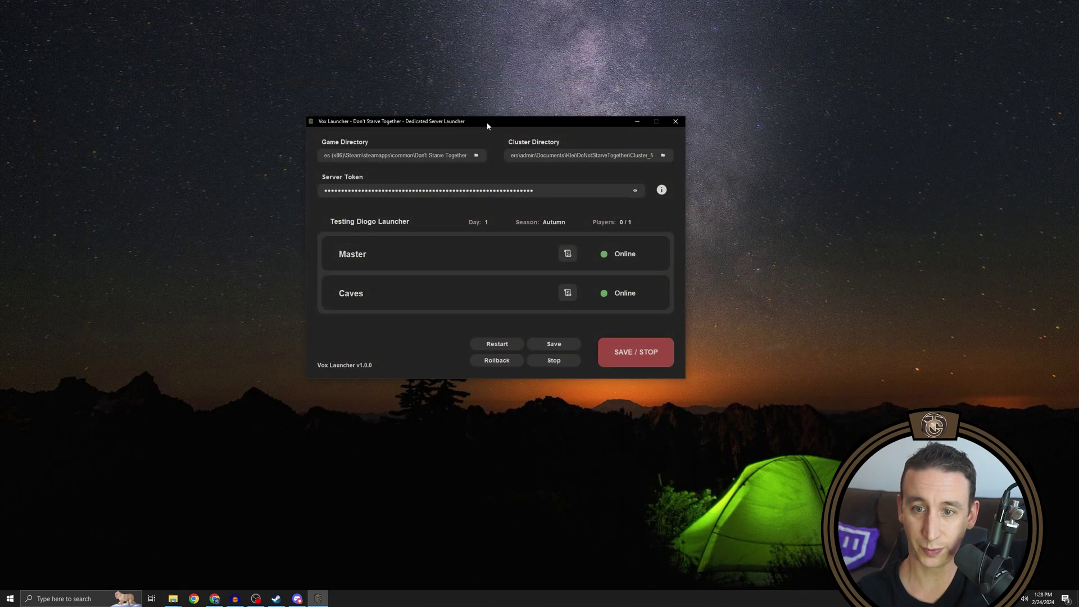
pyautogui.moveTo(487, 126); pyautogui.dragTo(495, 134)
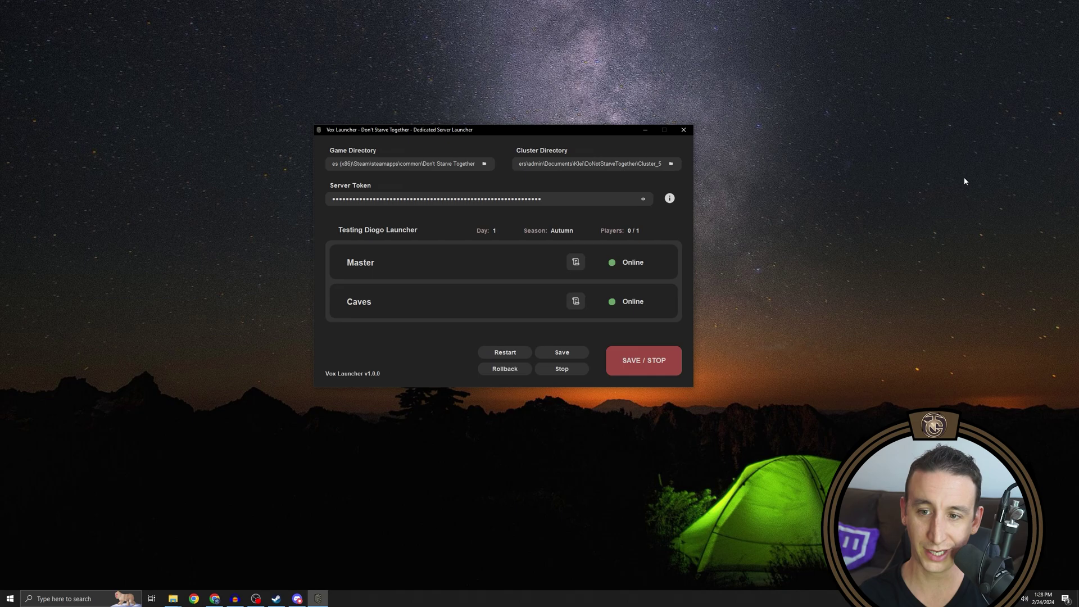
pyautogui.click(636, 372)
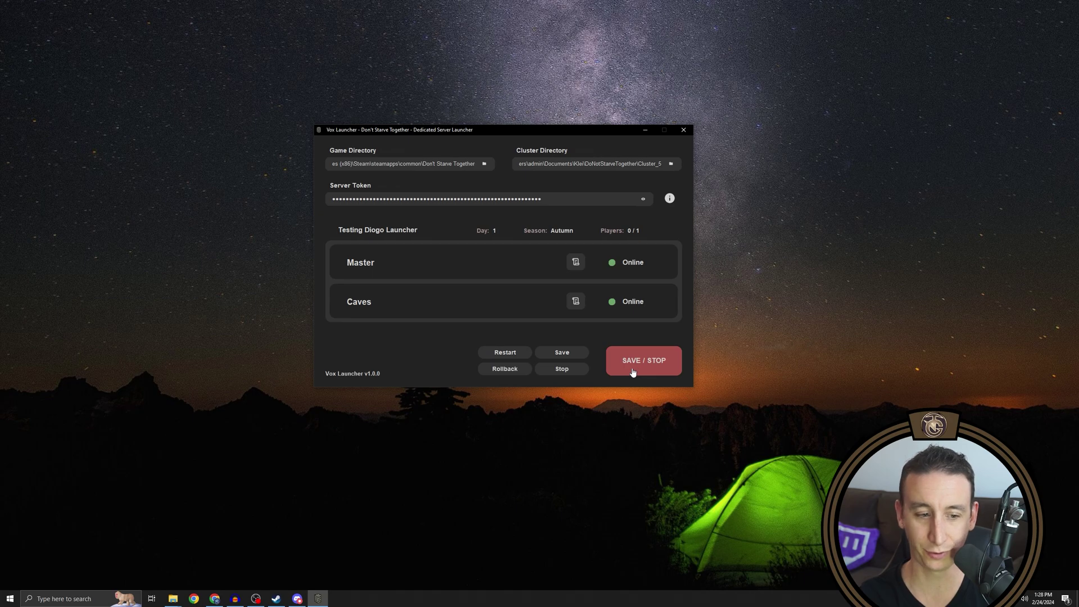